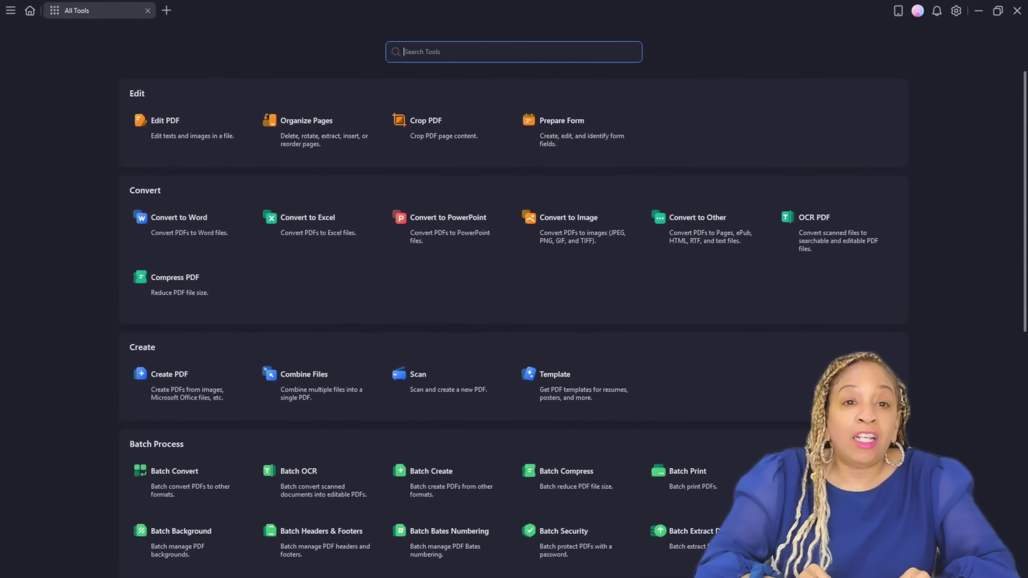
pyautogui.scroll(-3, 515, 325)
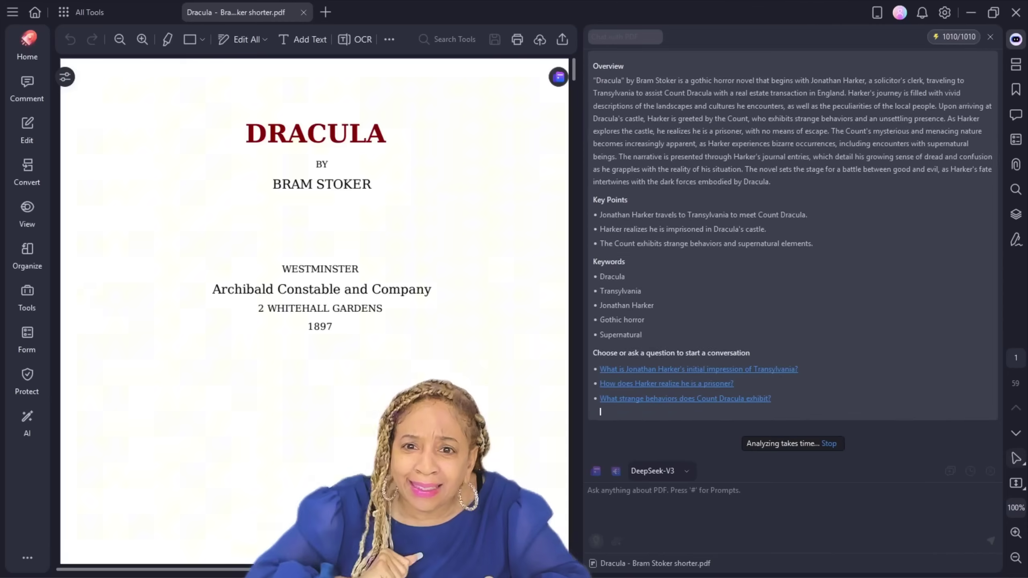
# - Ask the AI chat "who is Dracula?" about the open Dracula - Bram Stoker shorter.pdf
pyautogui.write('who is Dracula?')
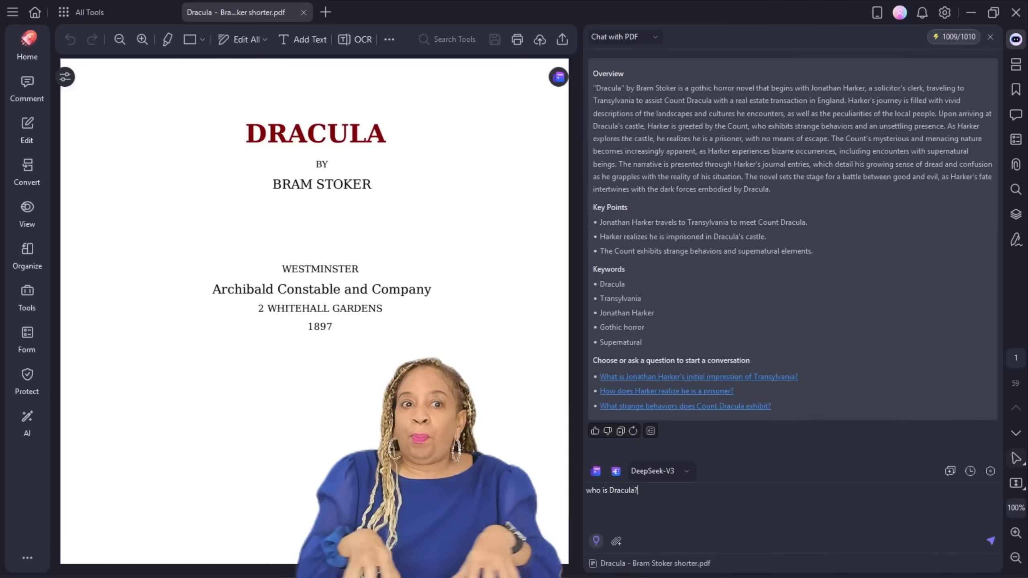
pyautogui.press('Return')
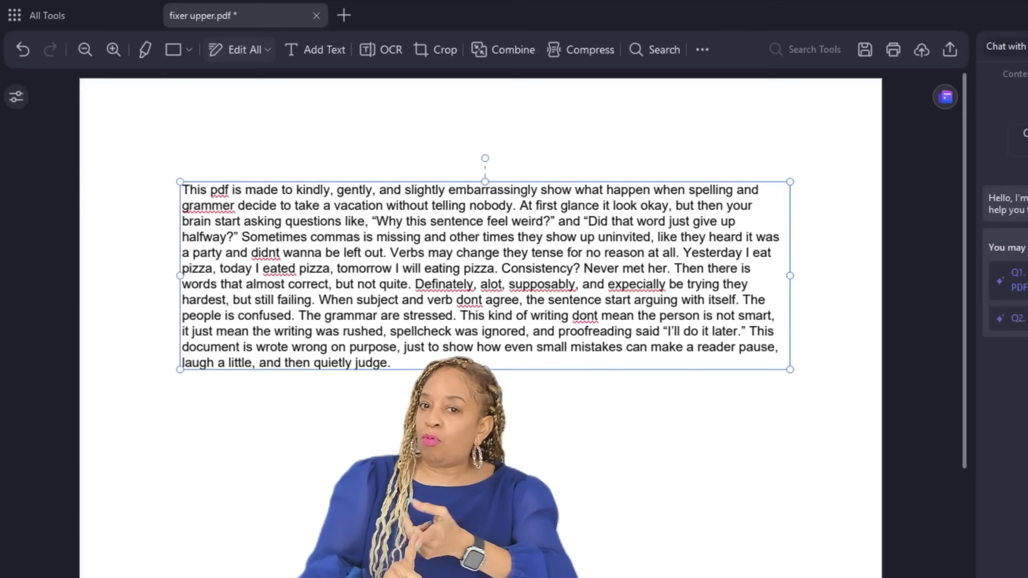
pyautogui.rightClick(227, 207)
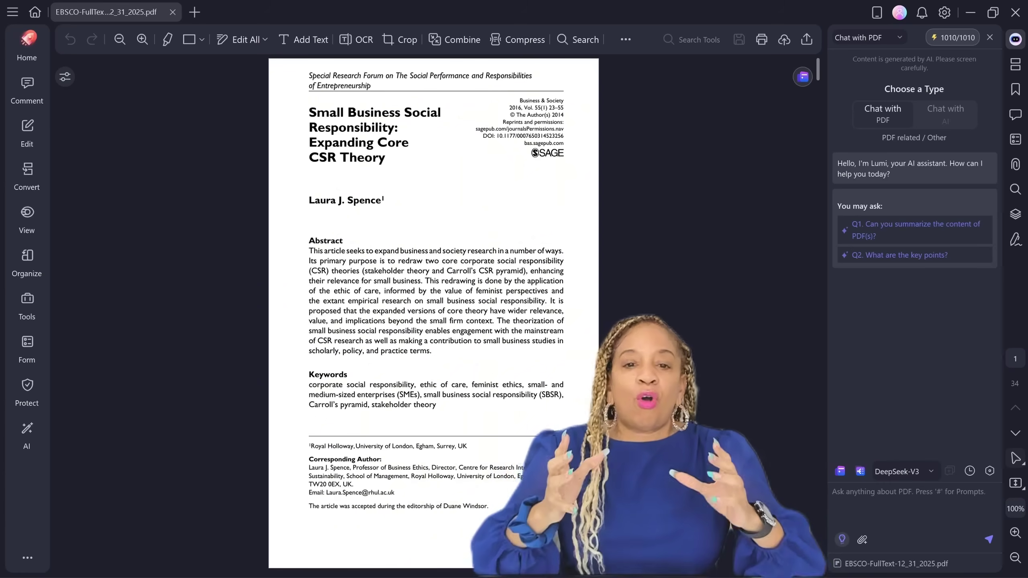
# - Generate an AI summary of the current PDF and read through its background, methods and findings sections
pyautogui.click(27, 435)
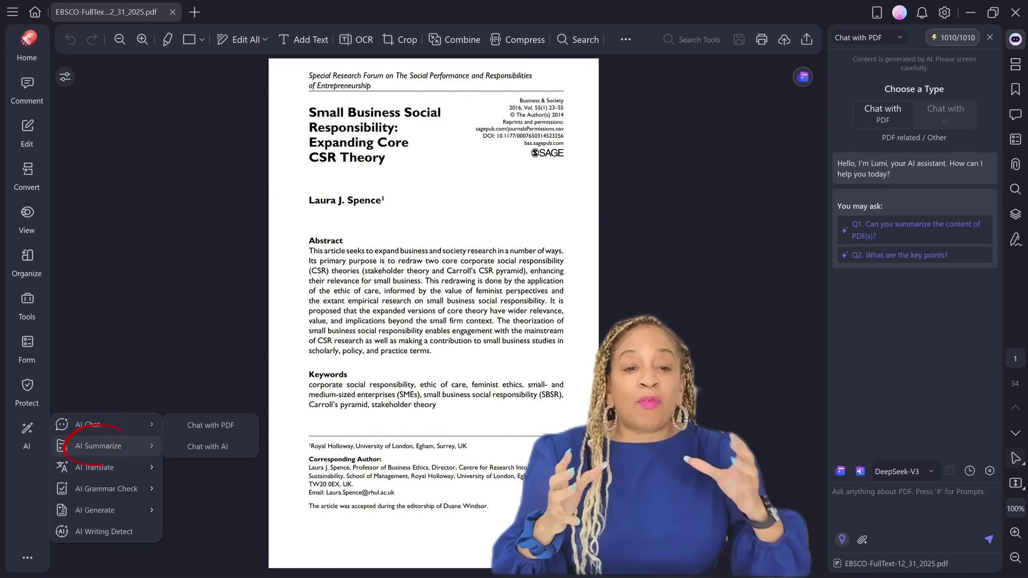
pyautogui.moveTo(106, 446)
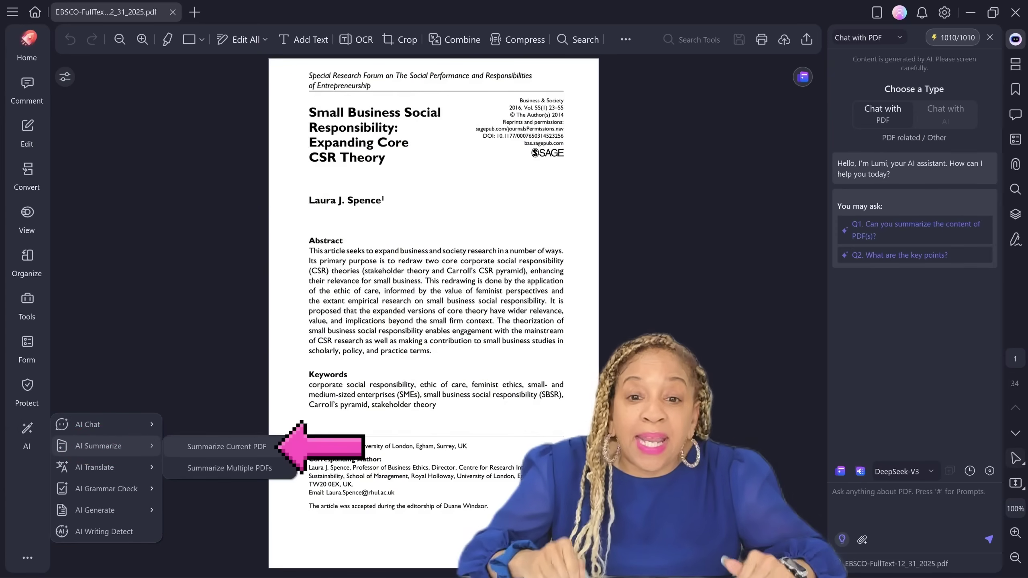
pyautogui.click(227, 446)
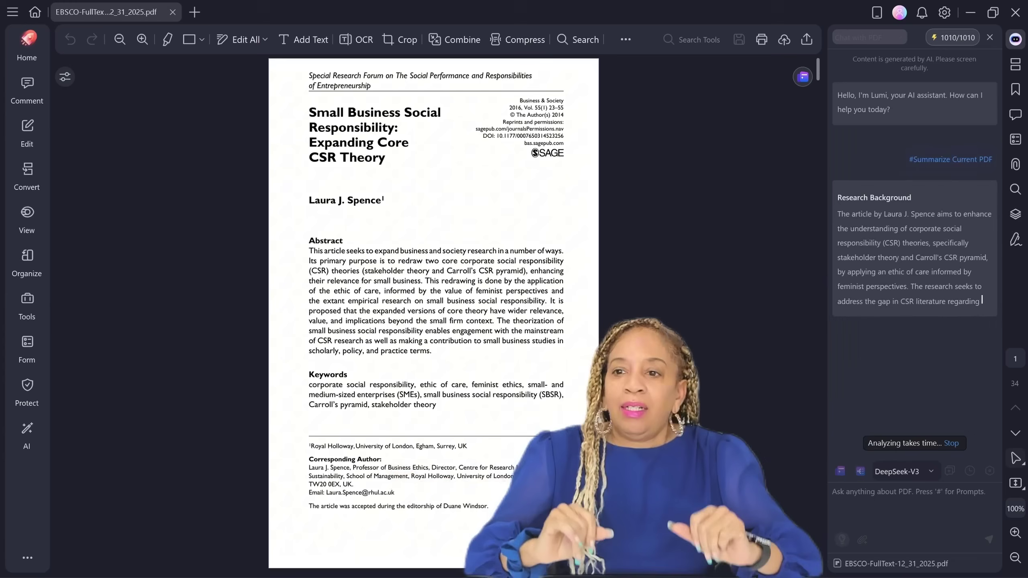
pyautogui.scroll(1, 915, 250)
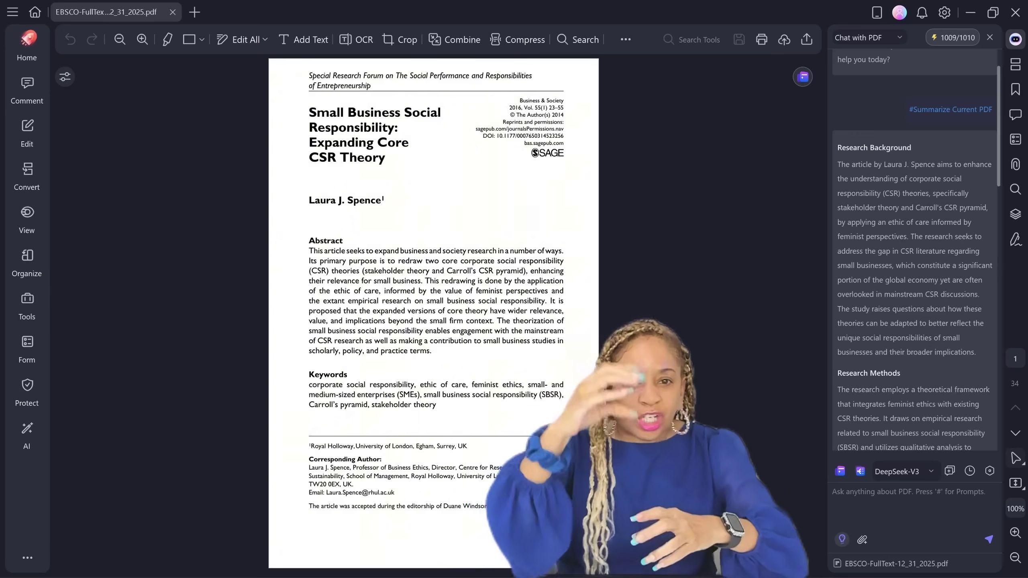
pyautogui.scroll(-5, 916, 250)
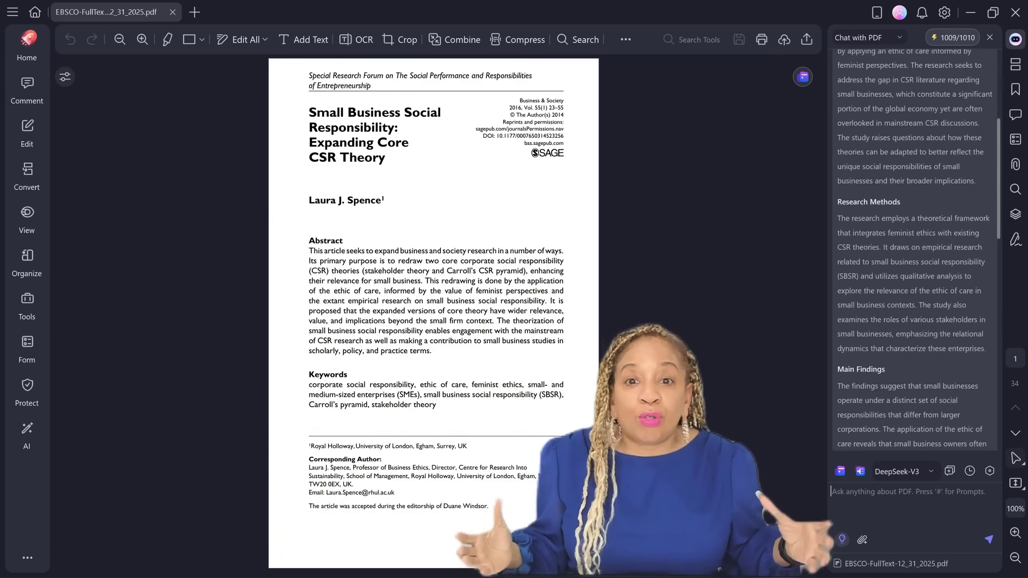
pyautogui.scroll(-10, 917, 250)
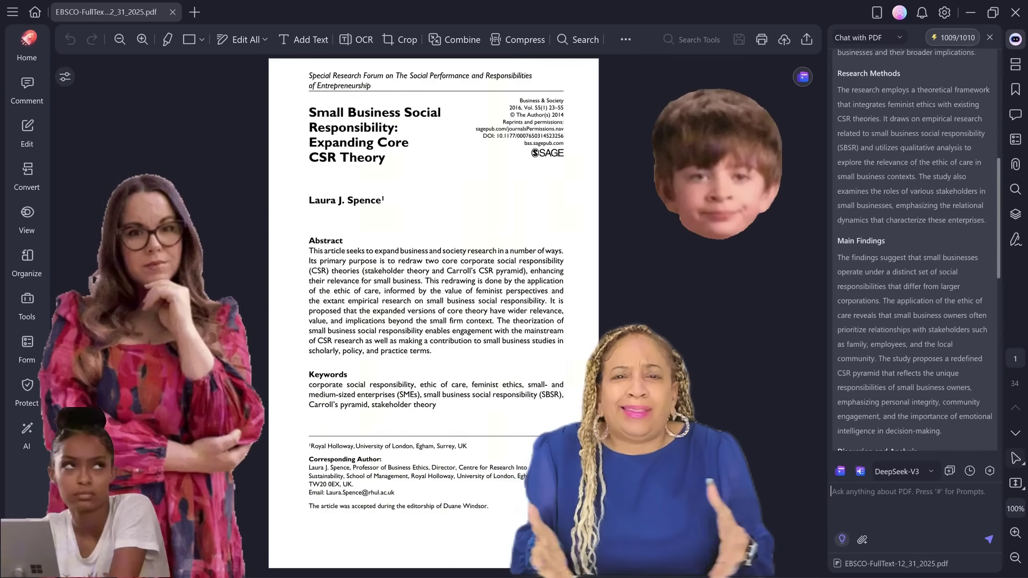
# - Ask the PDF chat "what are the key takeways from this reprt?"
pyautogui.write('what are the key takeways ')
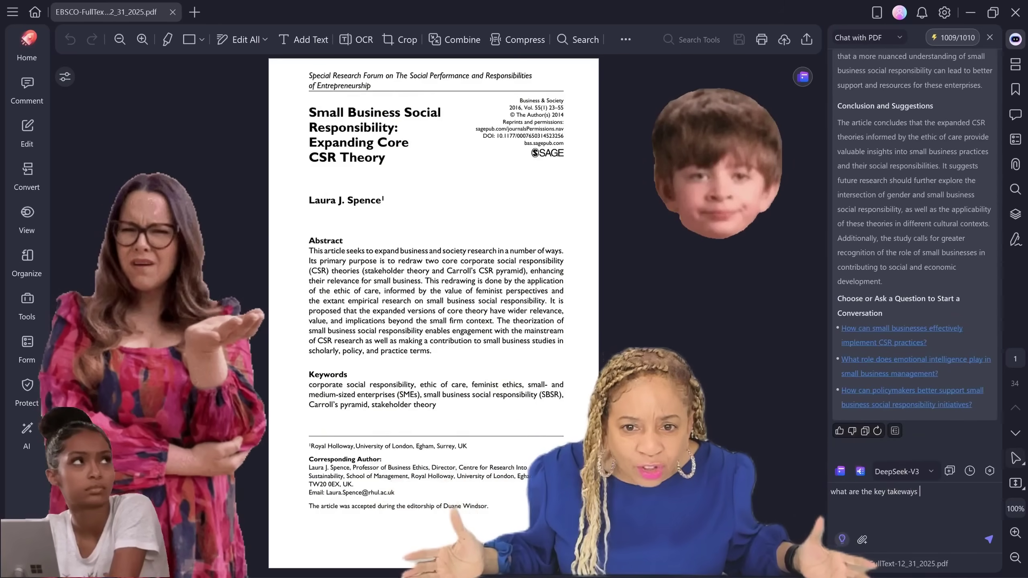
pyautogui.write('from this report?')
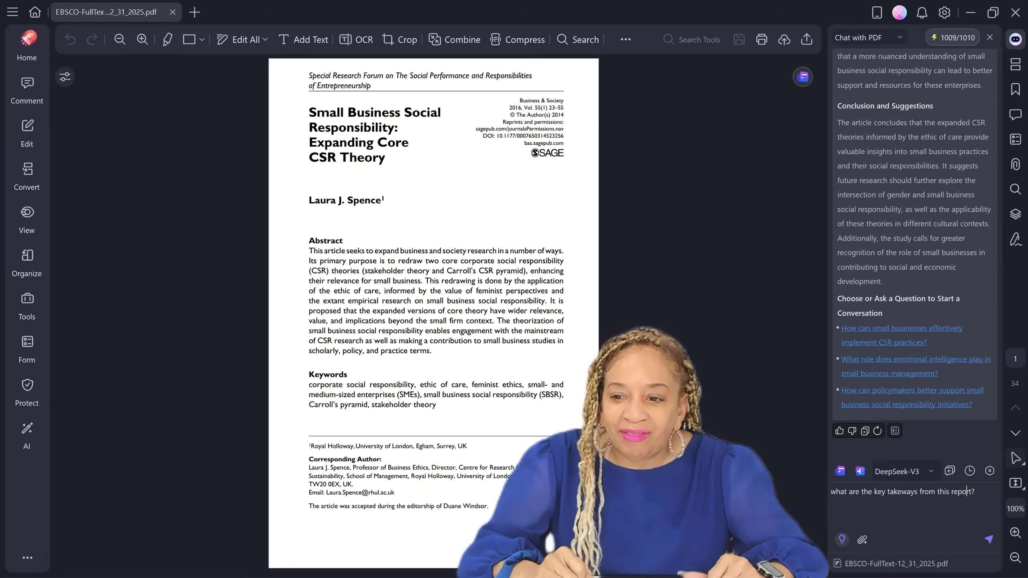
pyautogui.press('Return')
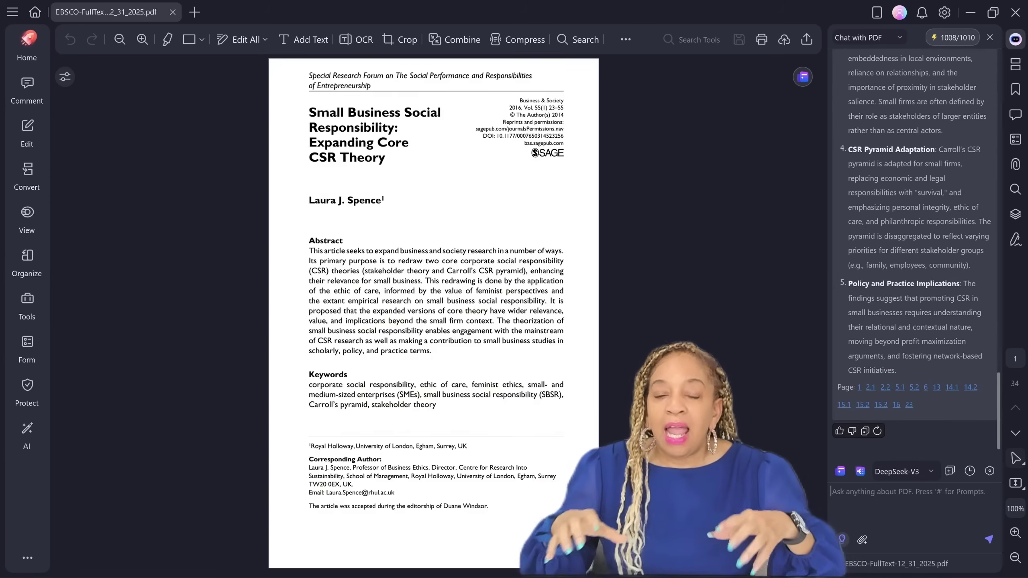
# - Follow the answer's cited page references 1, 2.1, 2.2, 5.1 and 14.1 to their source passages
pyautogui.click(860, 387)
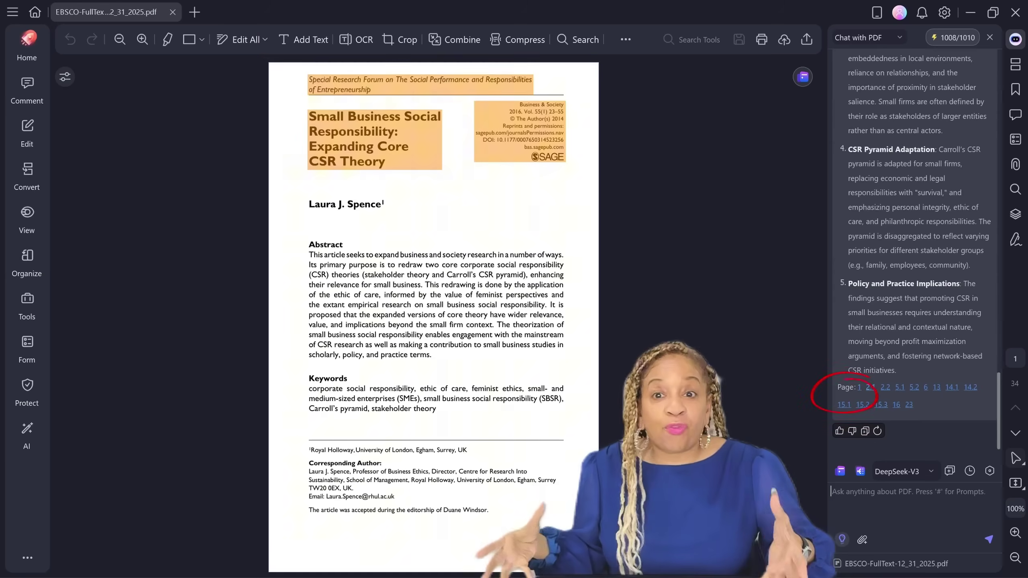
pyautogui.click(871, 387)
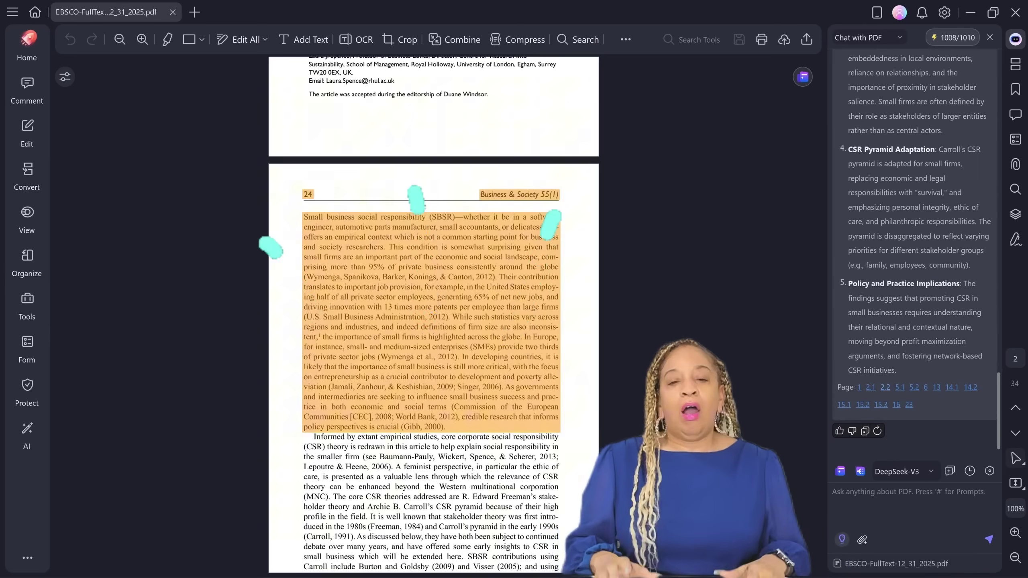
pyautogui.click(885, 387)
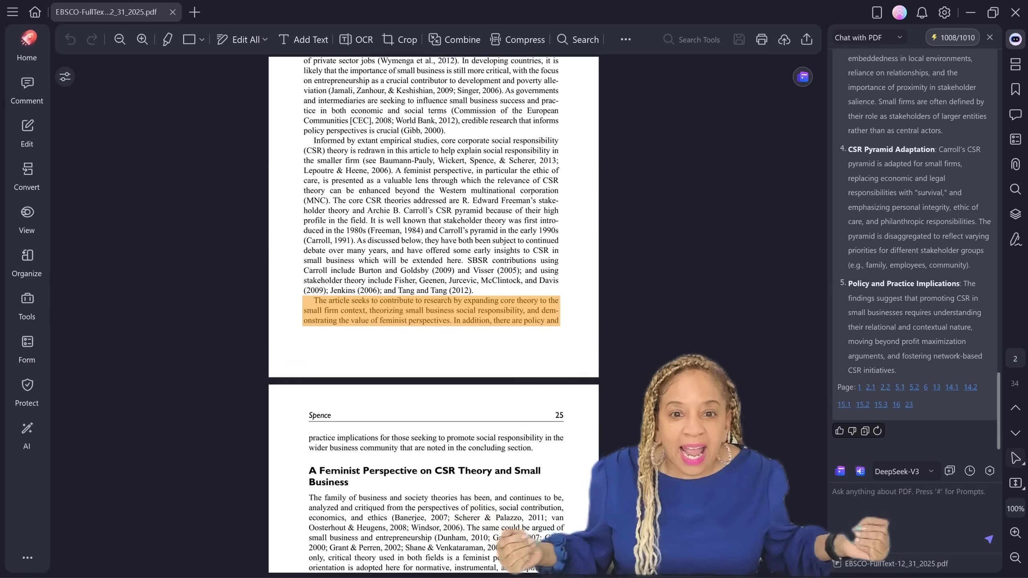
pyautogui.click(900, 387)
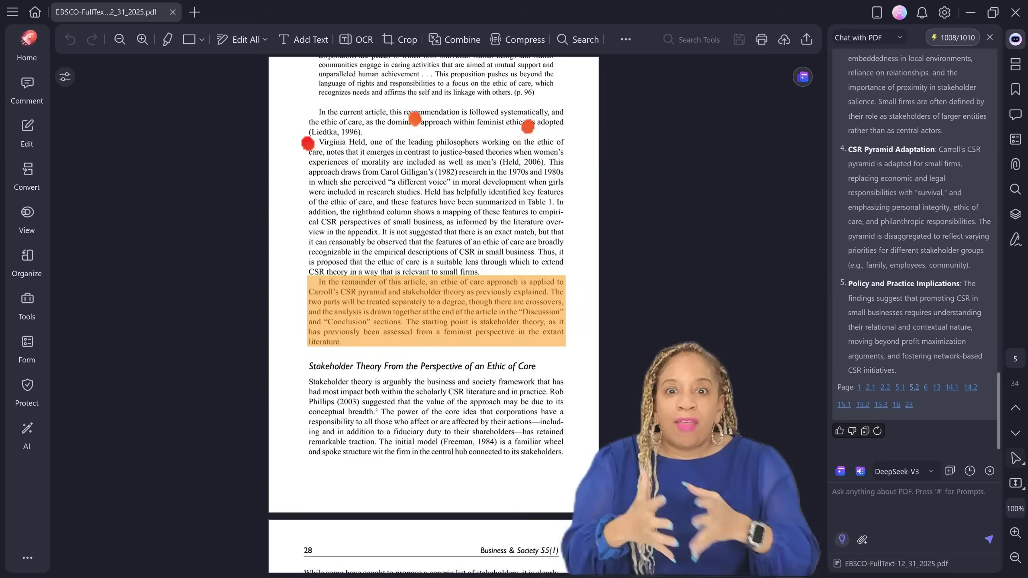
pyautogui.click(952, 387)
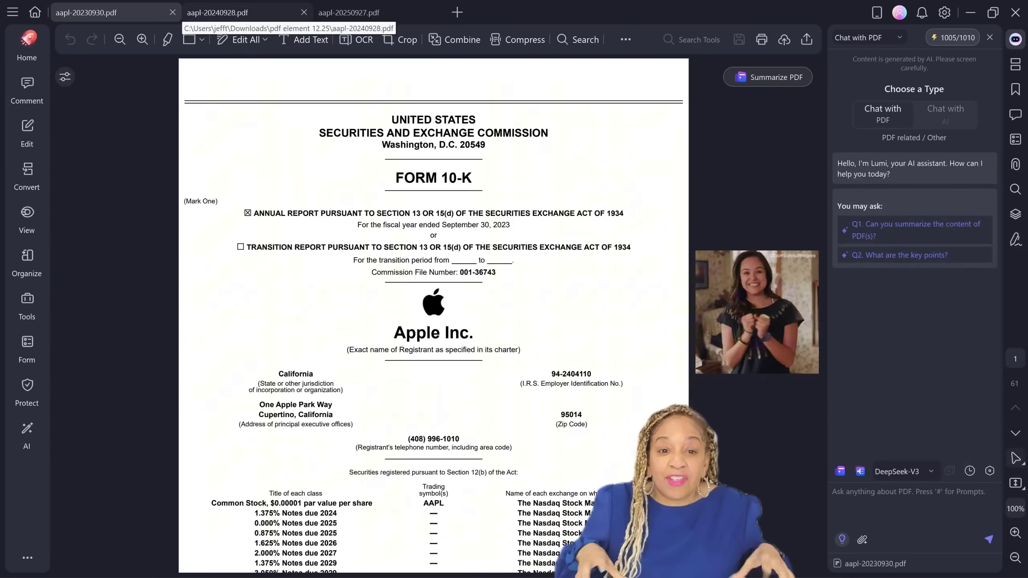
# - Look over the three open Apple 10-K reports for 2023, 2024 and 2025, ending on aapl-20230930.pdf
pyautogui.scroll(-5, 434, 316)
pyautogui.scroll(5, 433, 316)
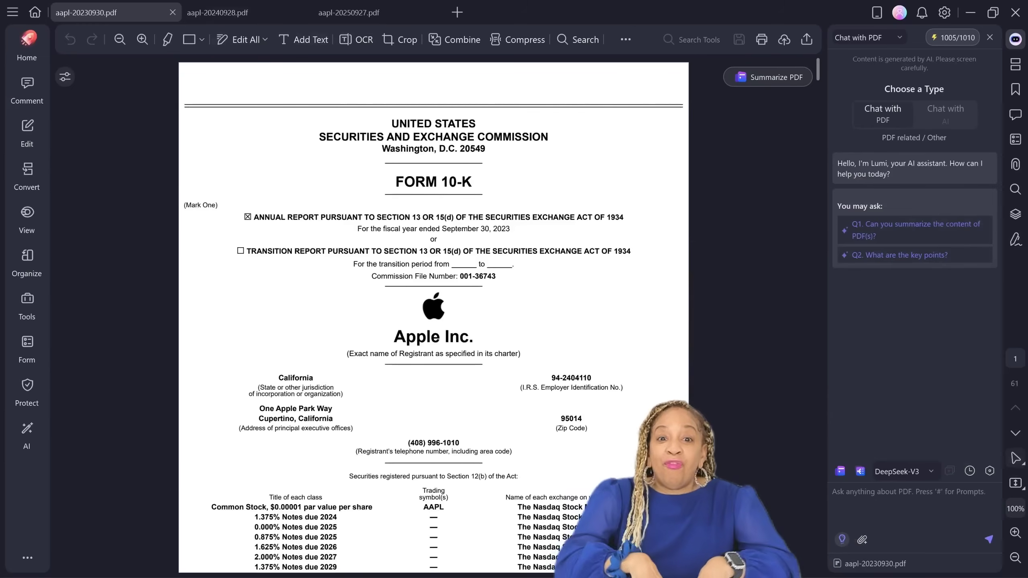
pyautogui.click(218, 13)
pyautogui.click(349, 12)
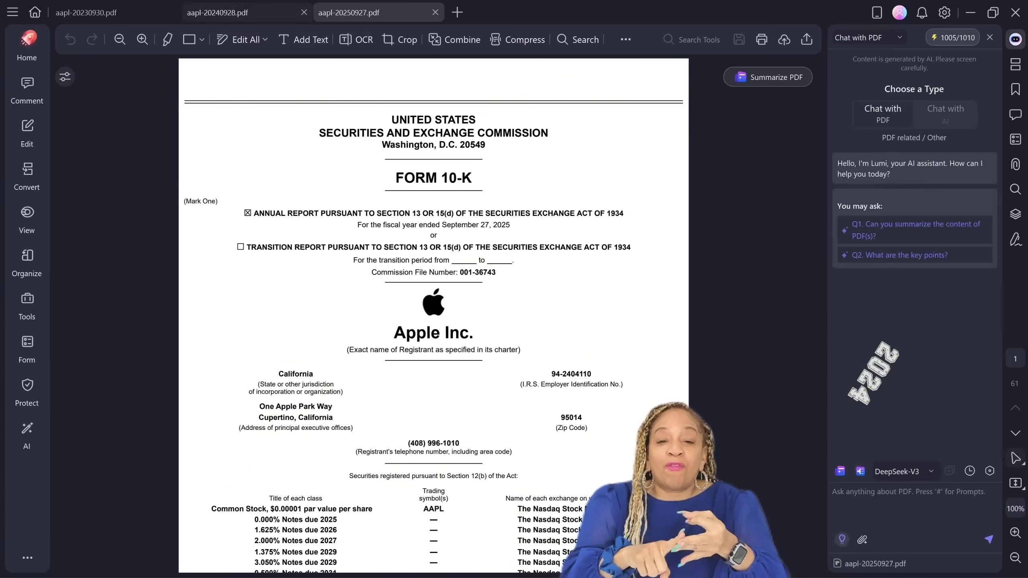
pyautogui.hotkey('ctrl', 'shift', 'Tab')
pyautogui.hotkey('ctrl', 'shift', 'Tab')
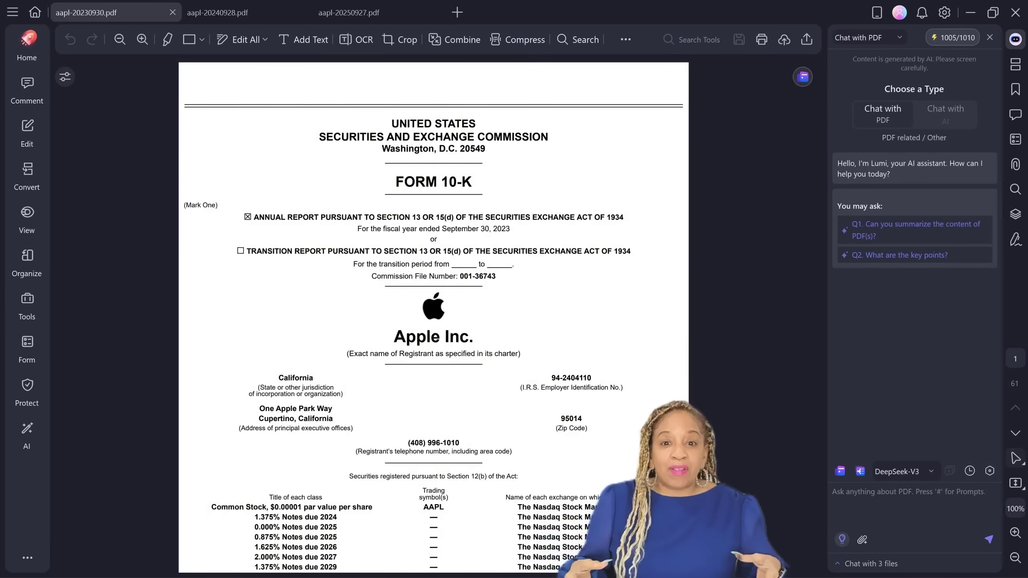
pyautogui.write('what a')
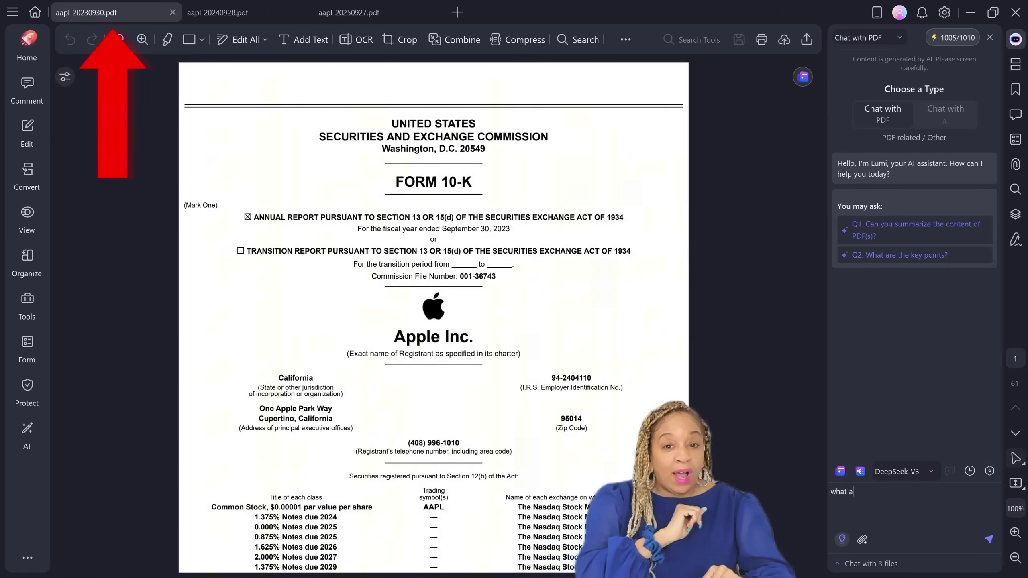
pyautogui.write('re the')
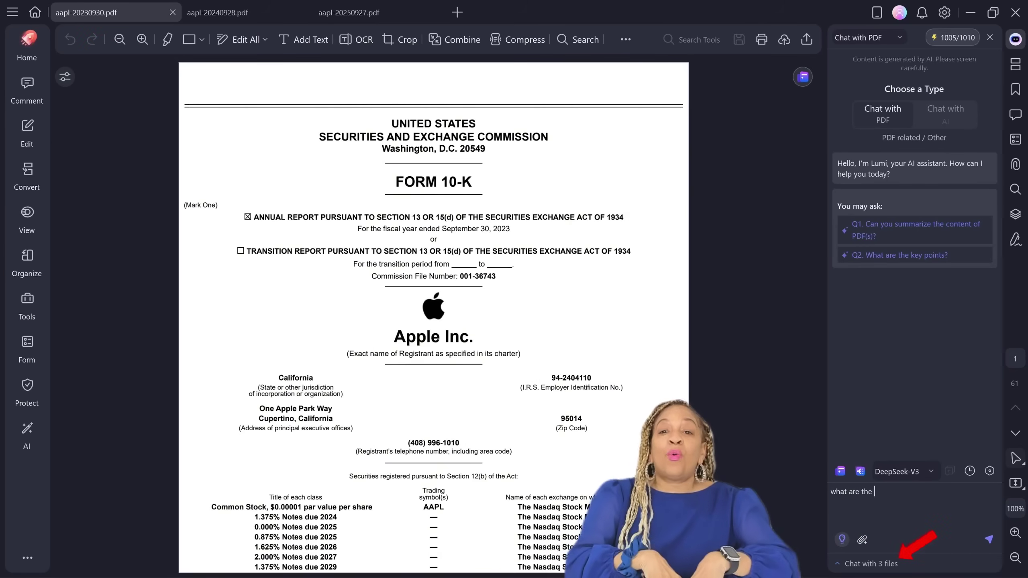
pyautogui.press('BackSpace')
pyautogui.press('BackSpace')
pyautogui.press('BackSpace')
pyautogui.press('BackSpace')
pyautogui.press('BackSpace')
pyautogui.press('BackSpace')
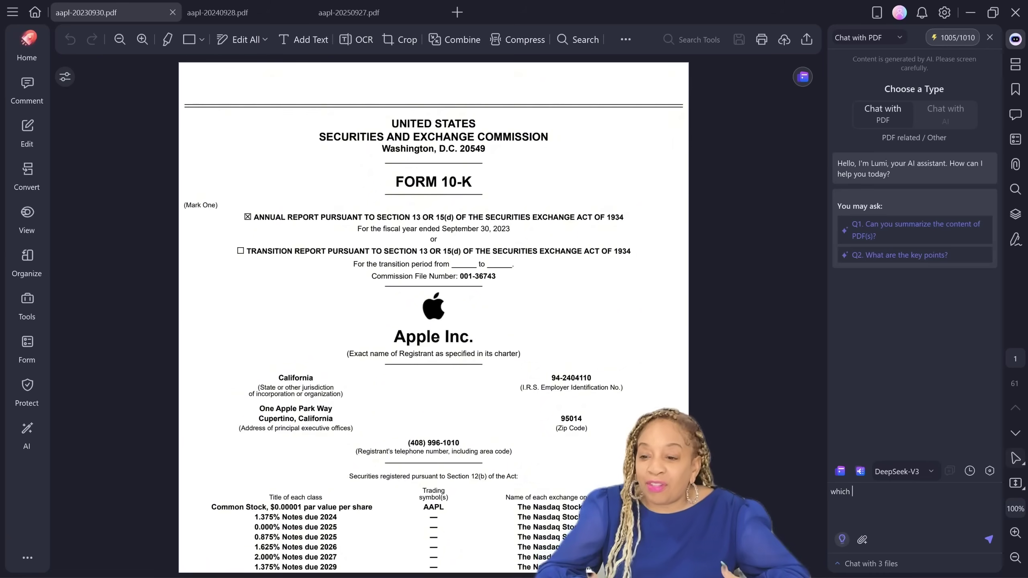
# - Ask the three-file PDF chat "which year seen the highest profits for Apple?"
pyautogui.write('year seen the highest p')
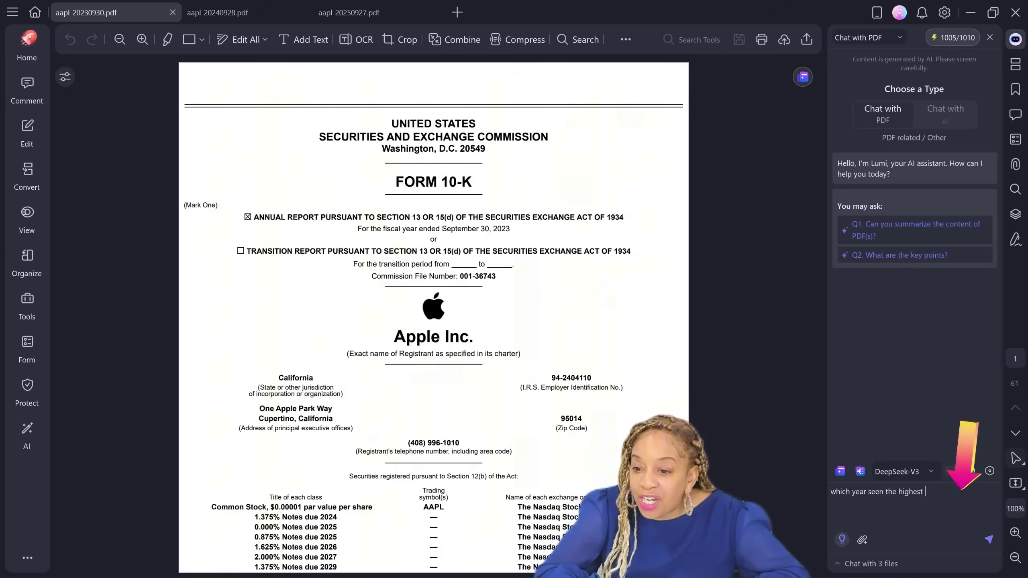
pyautogui.write('rofits for Apple?')
pyautogui.press('Return')
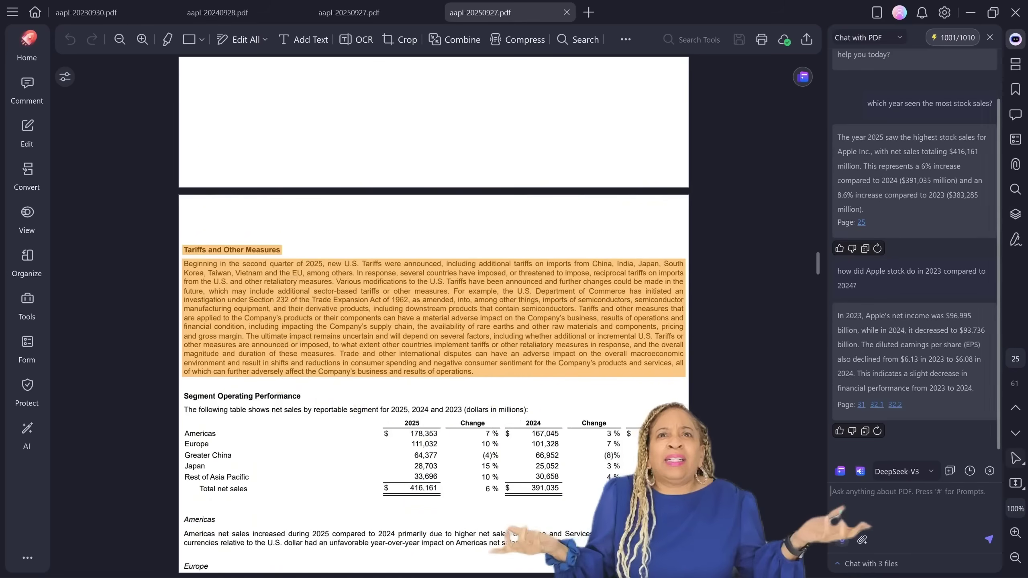
# - Examine the sales, operating expense, tax and liquidity sections following the highlighted tariffs passage in aapl-20250927.pdf
pyautogui.hotkey('ctrl', 'Tab')
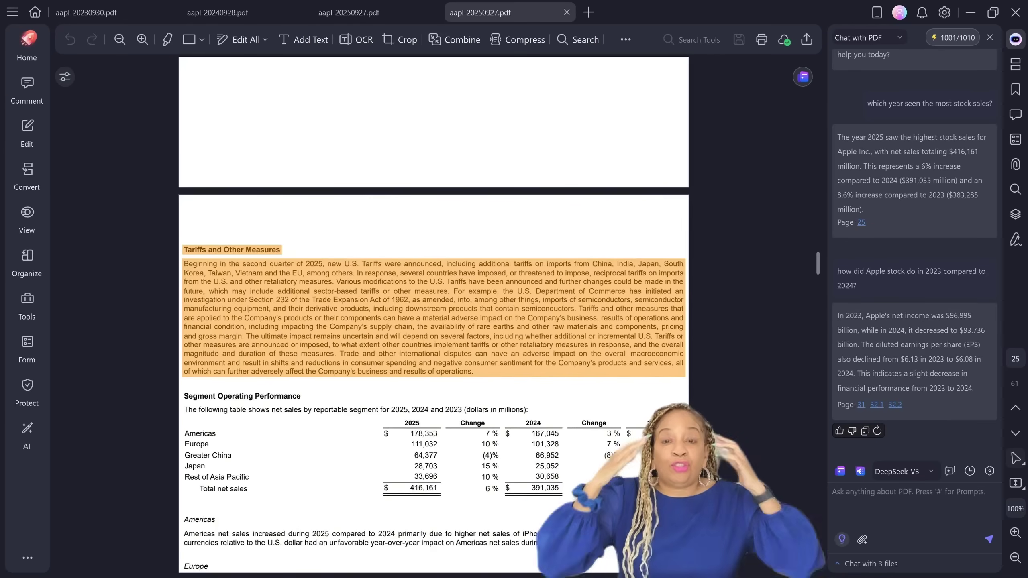
pyautogui.scroll(-5, 433, 316)
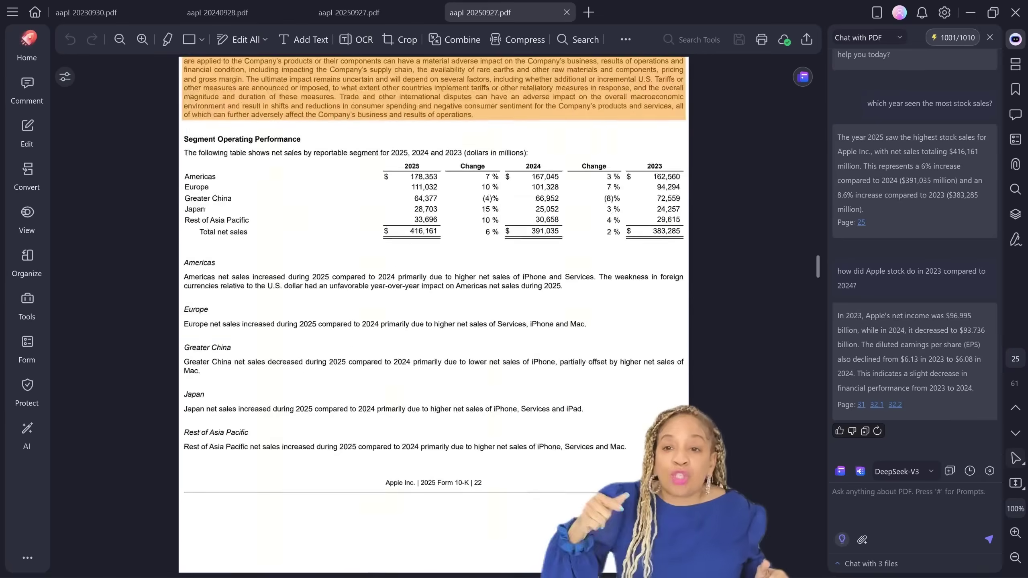
pyautogui.scroll(-3, 434, 315)
pyautogui.scroll(2, 433, 315)
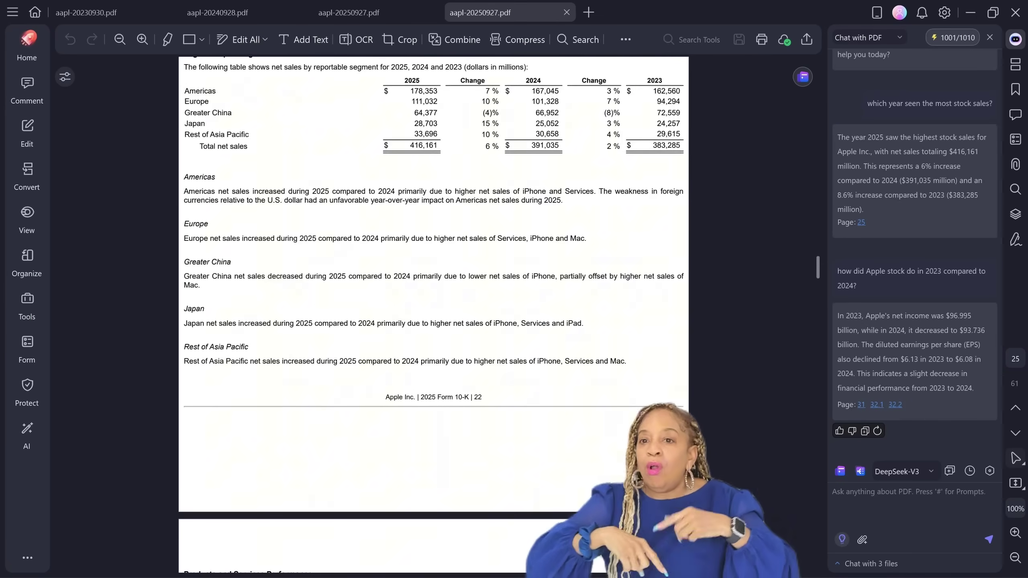
pyautogui.scroll(-20, 434, 315)
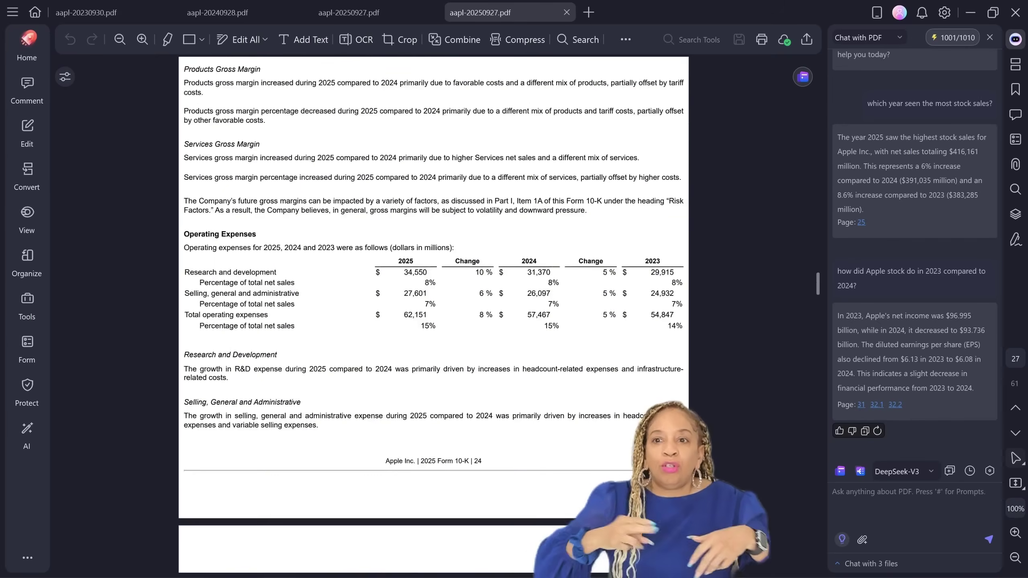
pyautogui.scroll(-7, 434, 316)
pyautogui.scroll(7, 434, 315)
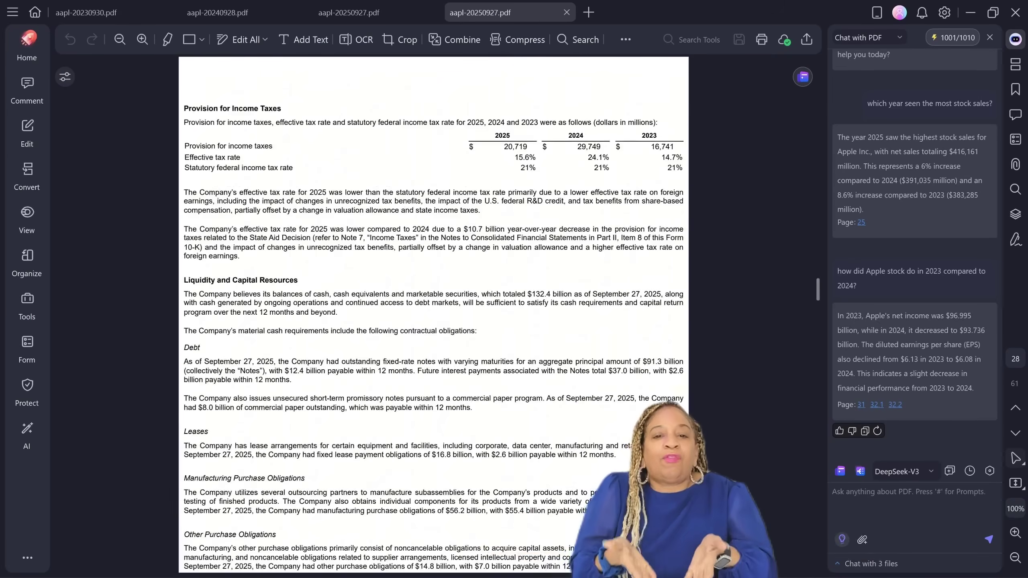
pyautogui.scroll(-7, 433, 315)
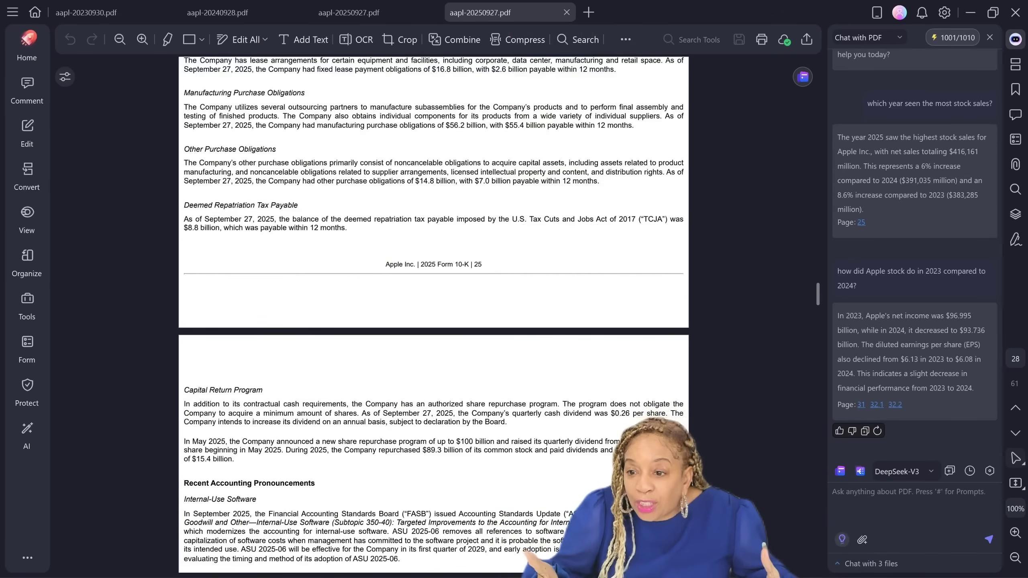
# - Return to aapl-20230930.pdf and close the other three open report documents
pyautogui.hotkey('ctrl', 'Tab')
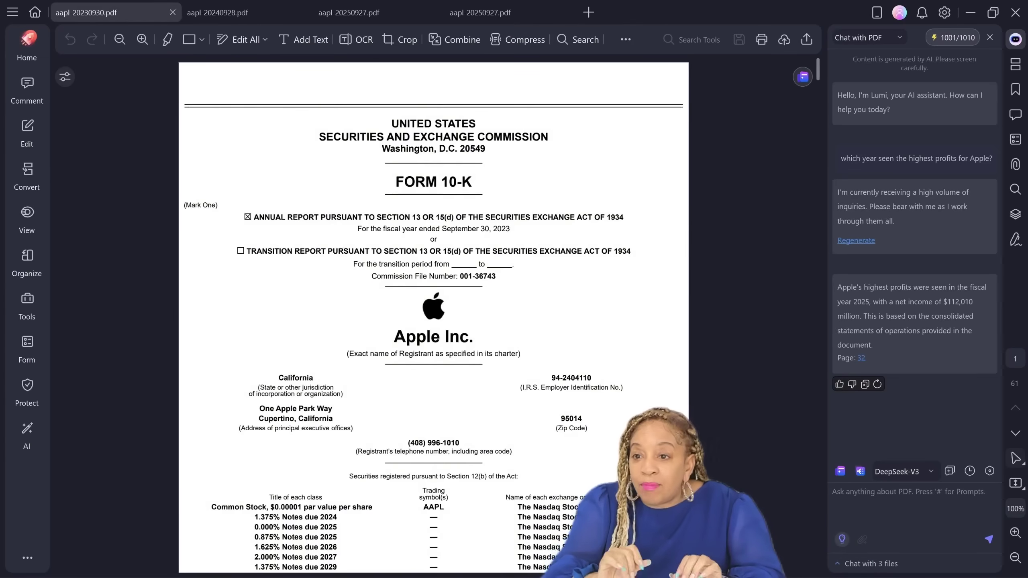
pyautogui.click(566, 13)
pyautogui.click(436, 13)
pyautogui.click(304, 13)
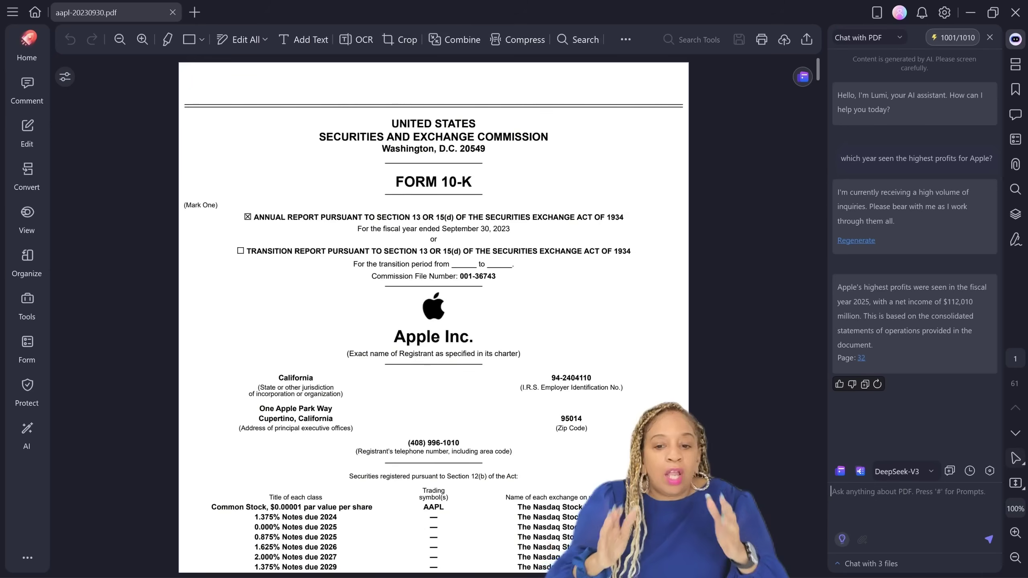
# - Ask the three-file PDF chat "Which year did Apple perform its best"
pyautogui.write('Which year did Apple')
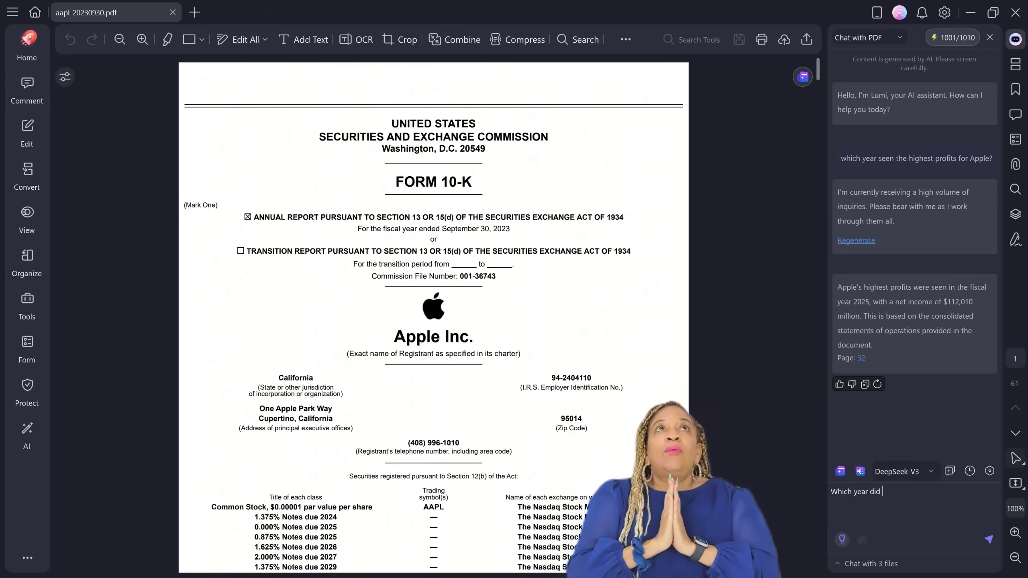
pyautogui.write(' perform its best')
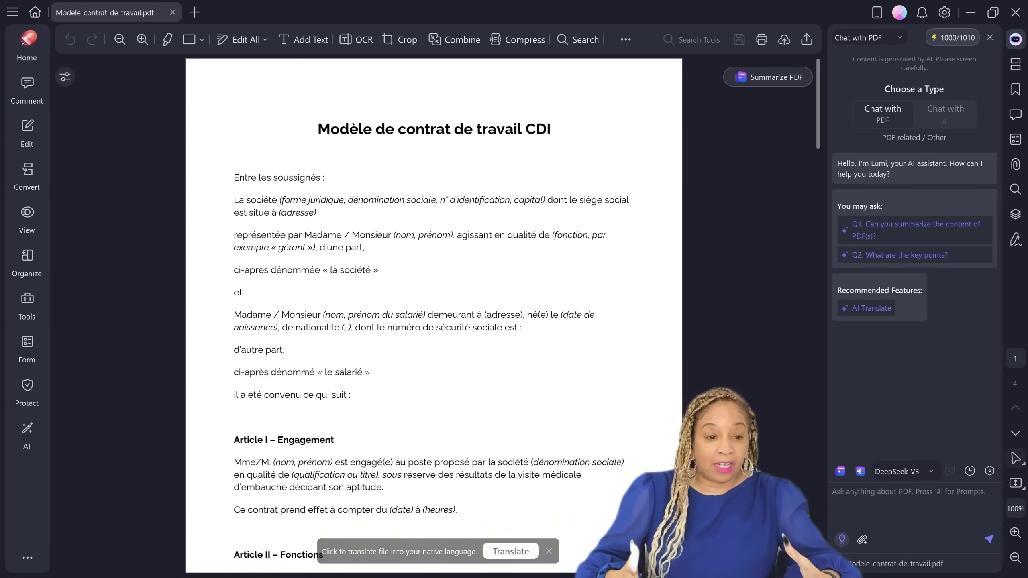
# - Translate all four pages of Modele-contrat-de-travail.pdf into English using Professional Translation with original text in Two Page View, and open the translated PDF
pyautogui.moveTo(27, 433)
pyautogui.moveTo(107, 468)
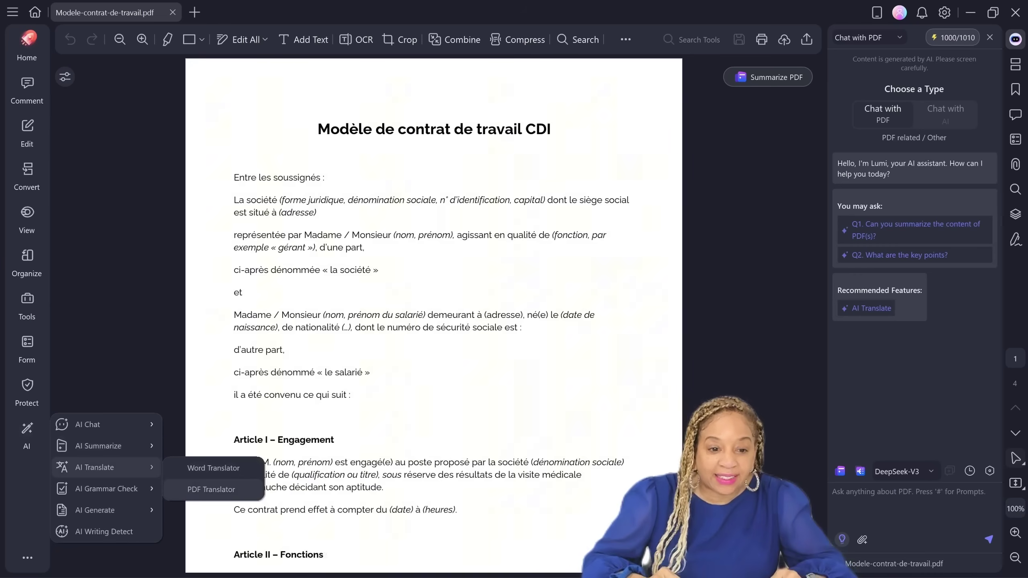
pyautogui.click(210, 489)
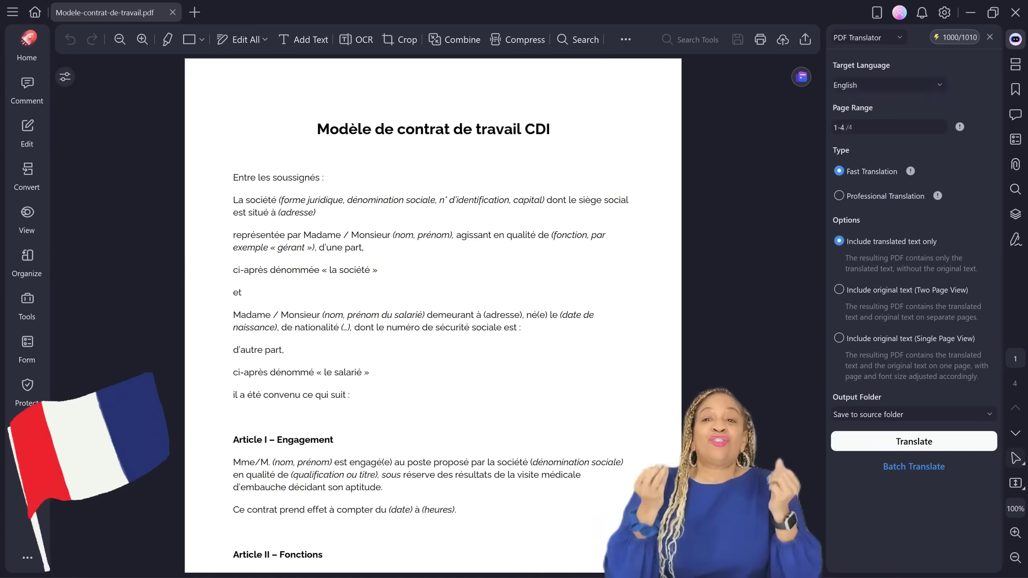
pyautogui.click(839, 196)
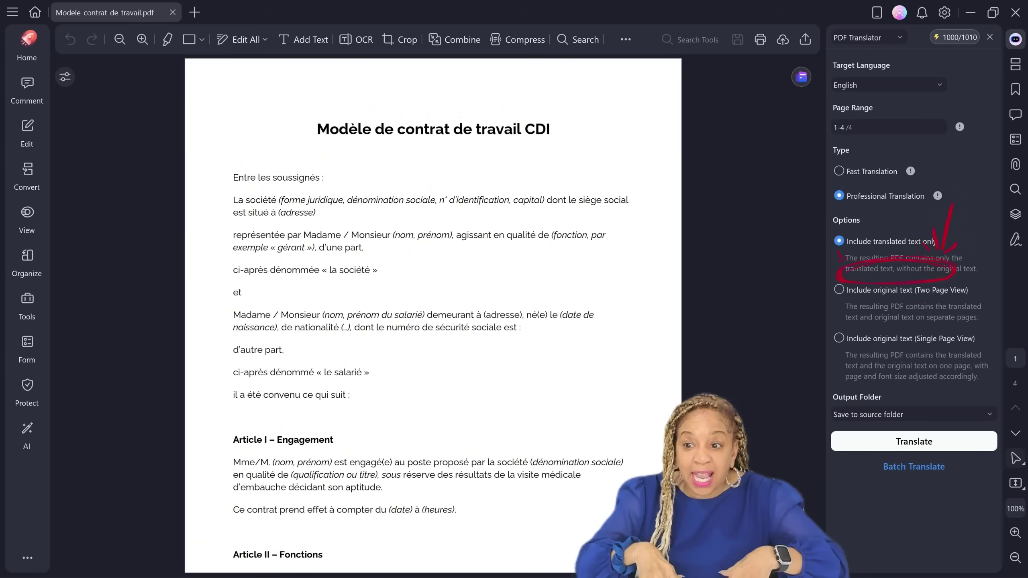
pyautogui.click(838, 289)
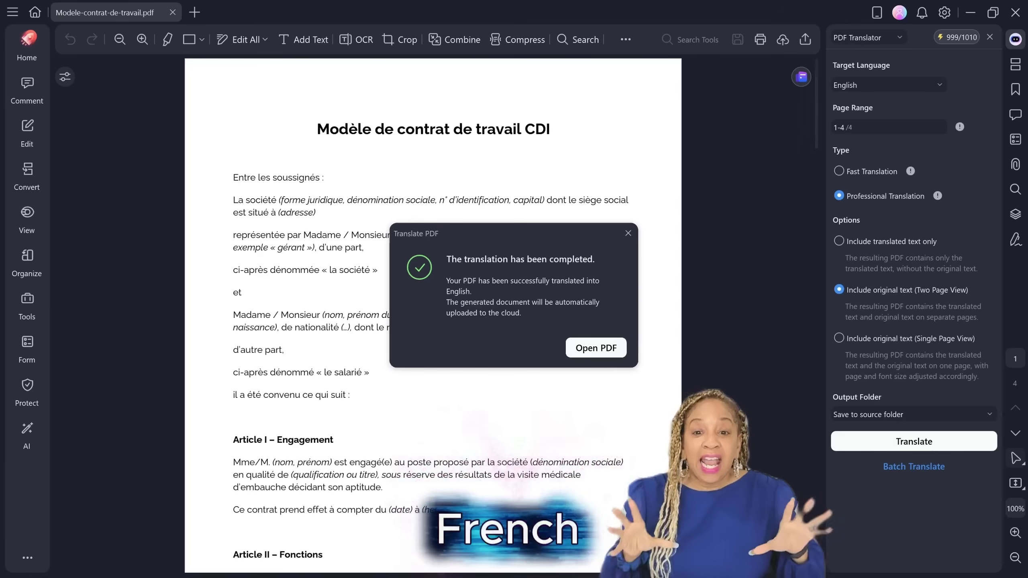
pyautogui.press('Return')
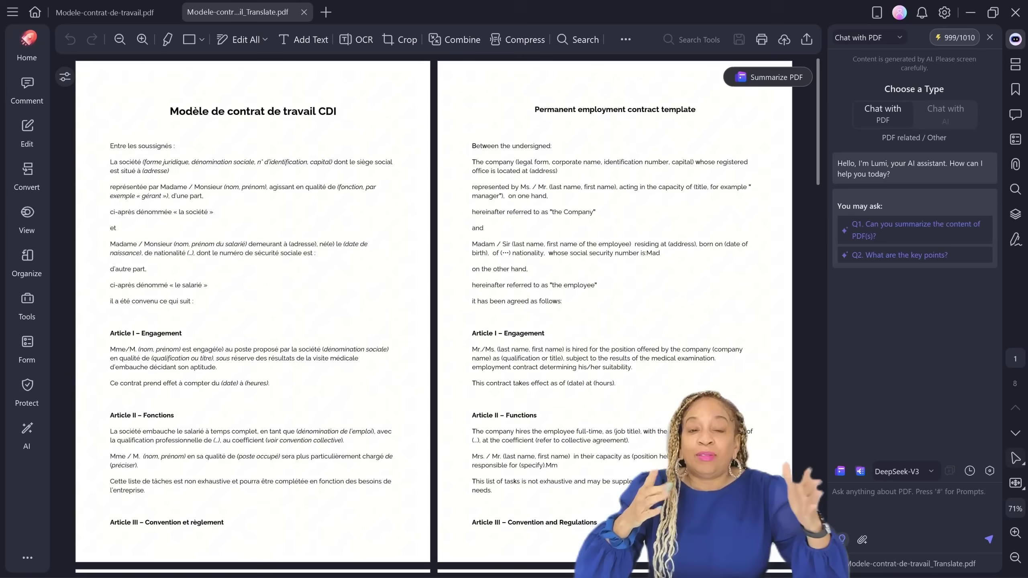
# - Compare the French contract articles with their English translation side by side, from Article I through the signature section
pyautogui.scroll(-1, 448, 314)
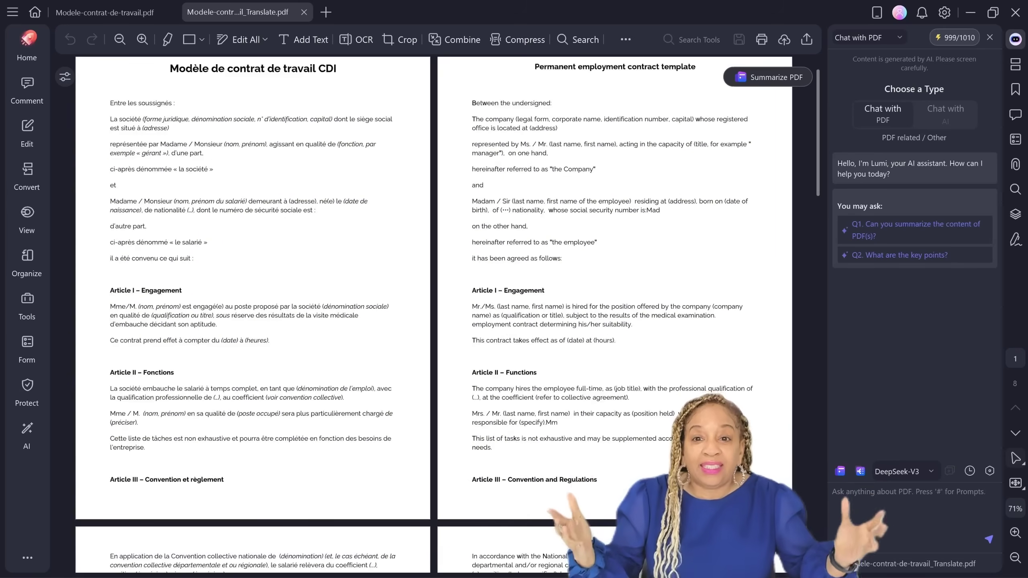
pyautogui.scroll(-2, 433, 316)
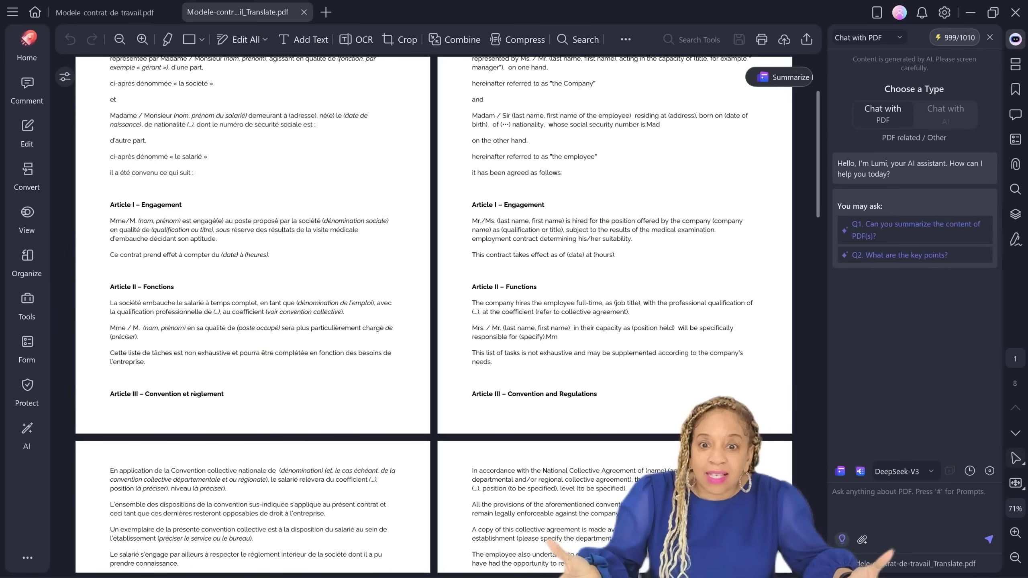
pyautogui.scroll(-4, 435, 315)
pyautogui.scroll(-1, 435, 315)
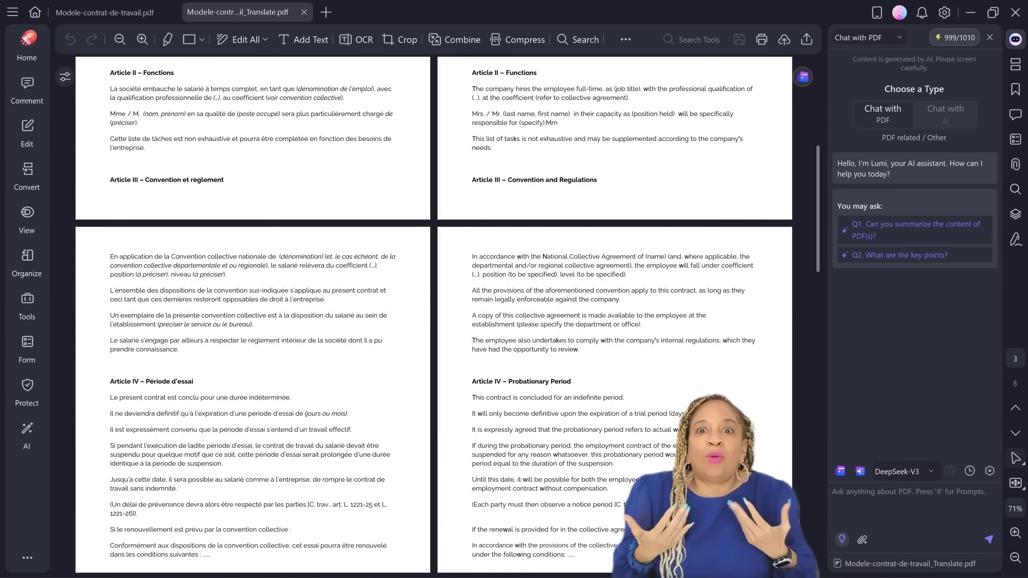
pyautogui.scroll(-3, 435, 315)
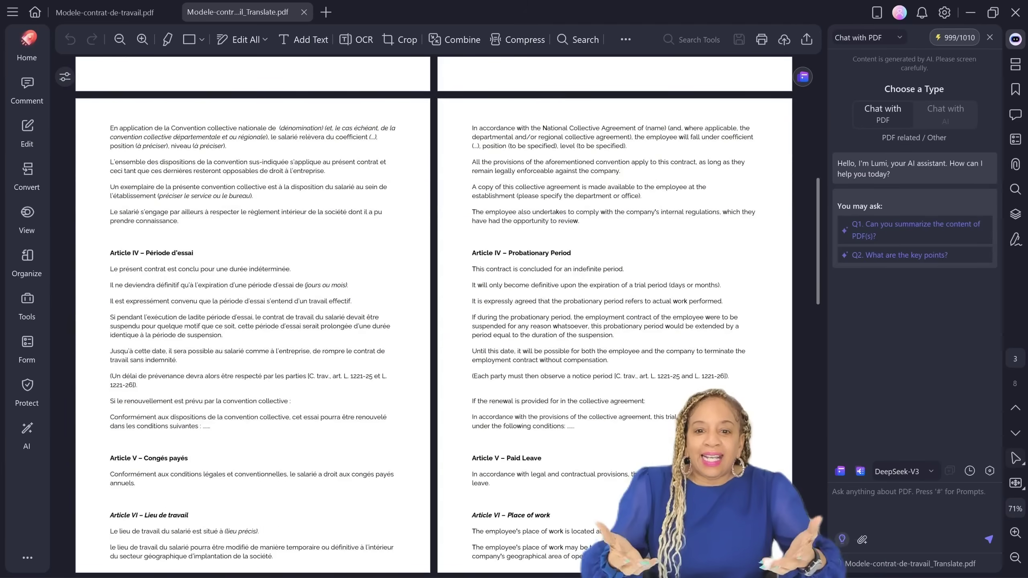
pyautogui.scroll(-7, 435, 315)
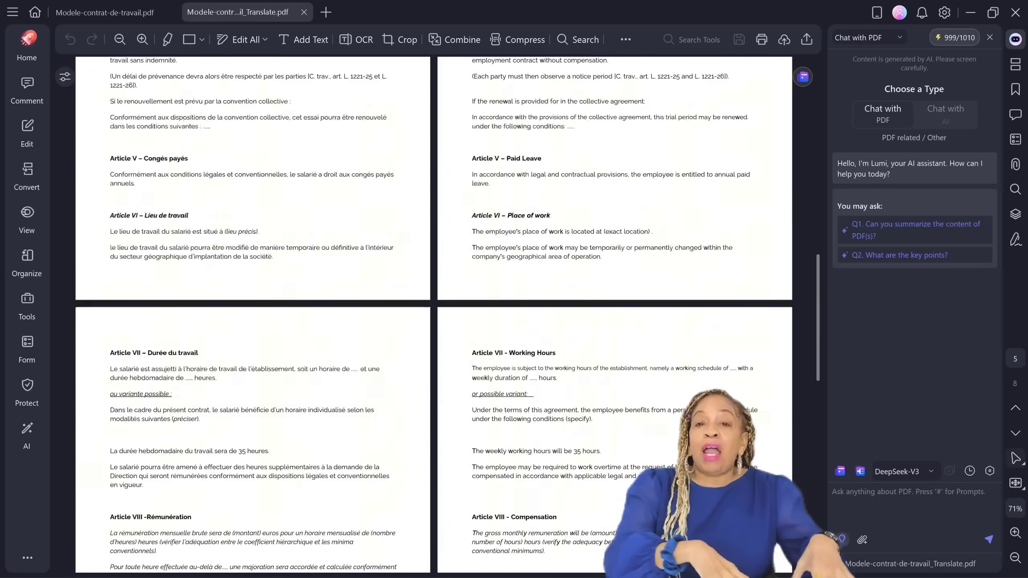
pyautogui.scroll(-3, 435, 316)
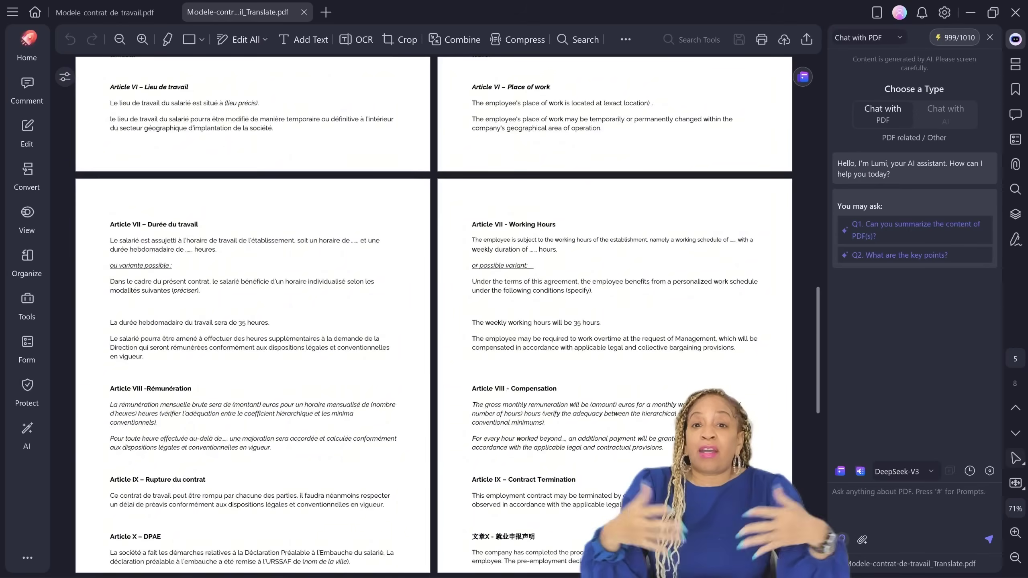
pyautogui.scroll(-5, 435, 315)
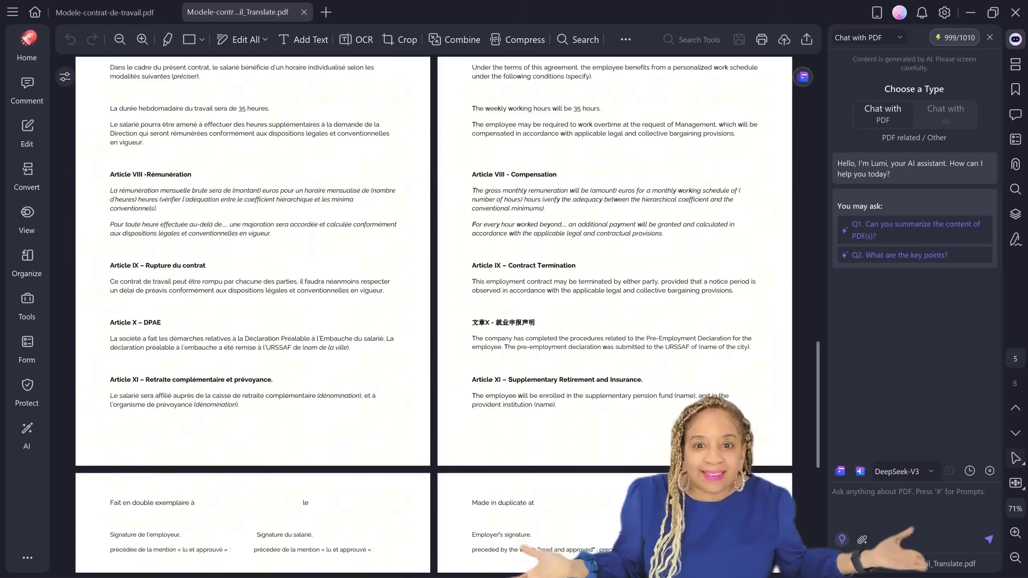
pyautogui.scroll(2, 434, 315)
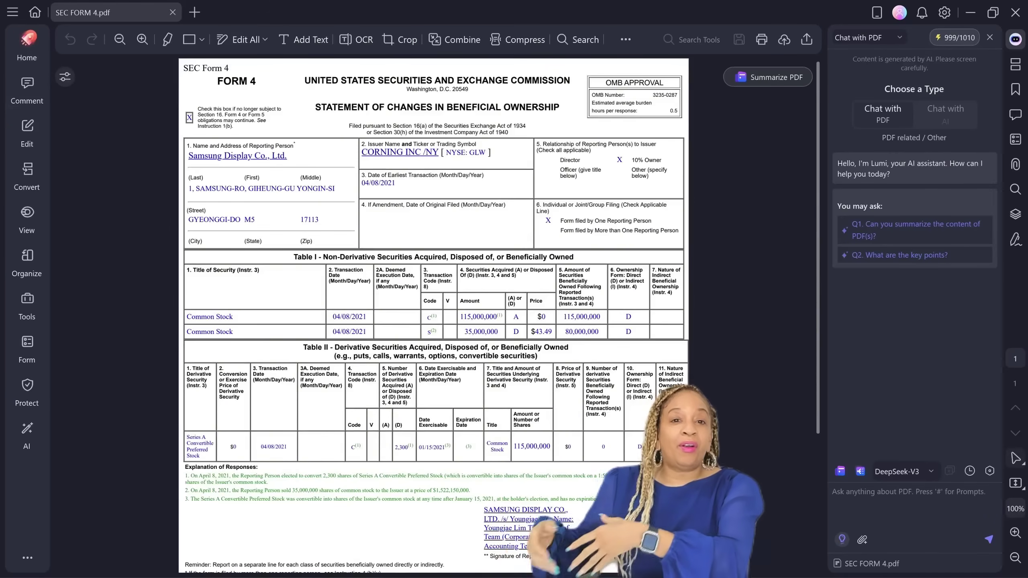
# - Analyze SEC FORM 4.pdf with Smart Redact using the Sensitive data and GDPR rules
pyautogui.scroll(-4, 433, 317)
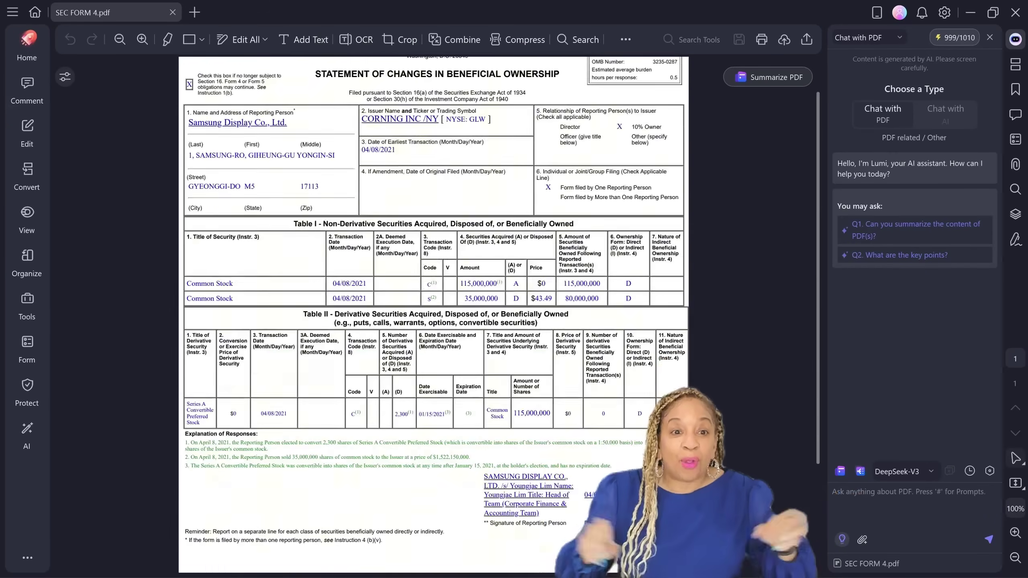
pyautogui.scroll(4, 433, 316)
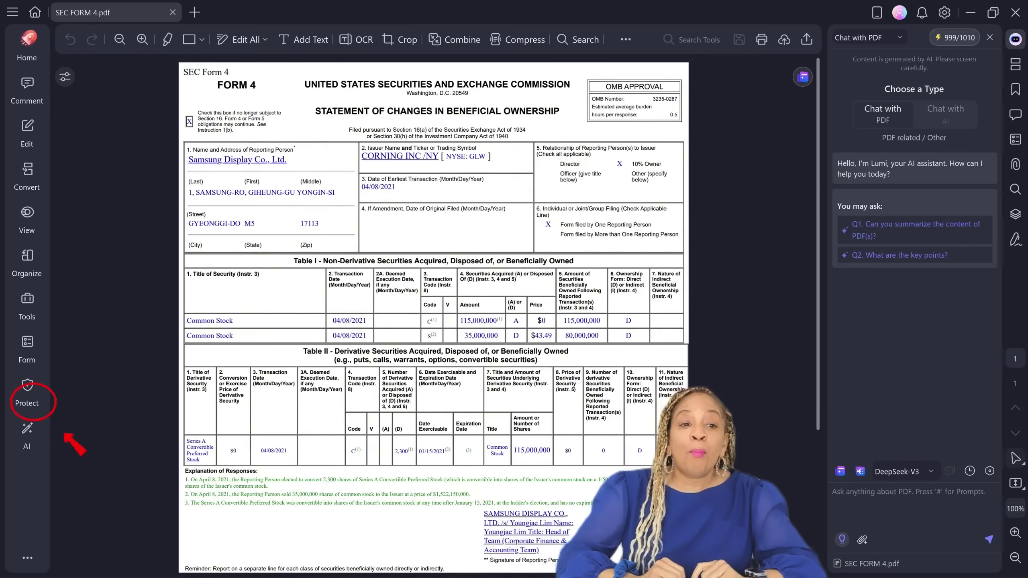
pyautogui.click(27, 389)
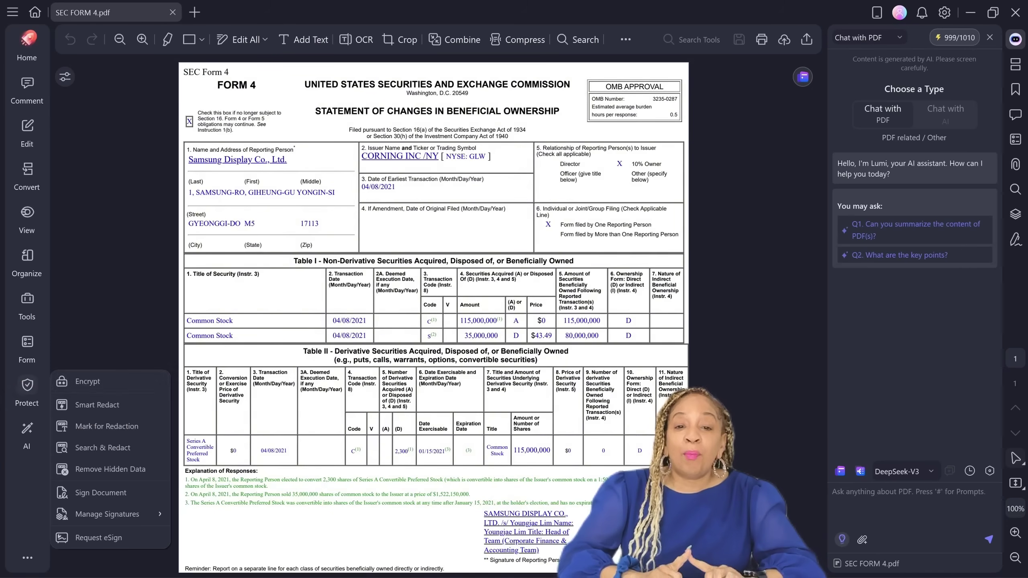
pyautogui.click(93, 405)
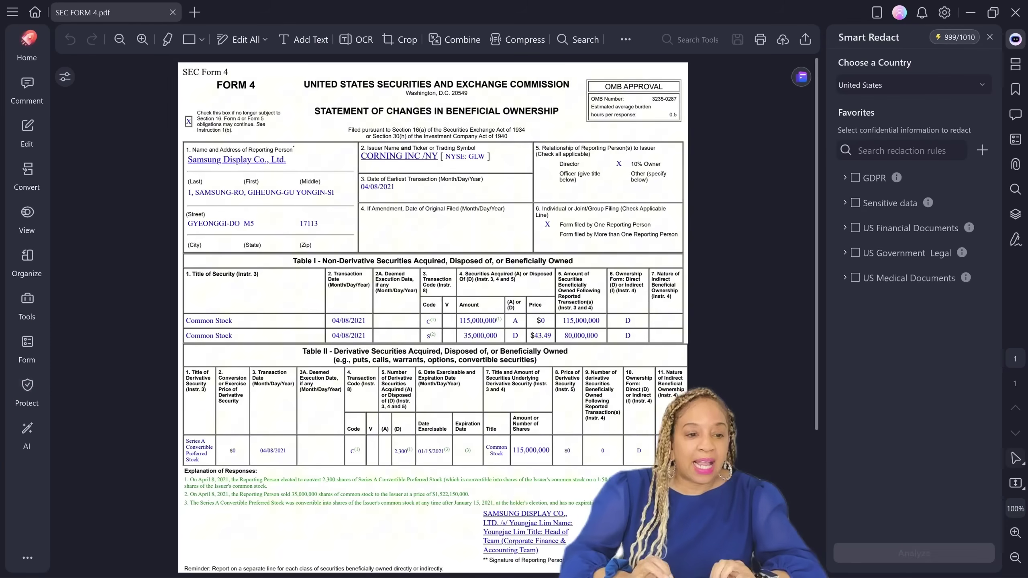
pyautogui.click(856, 203)
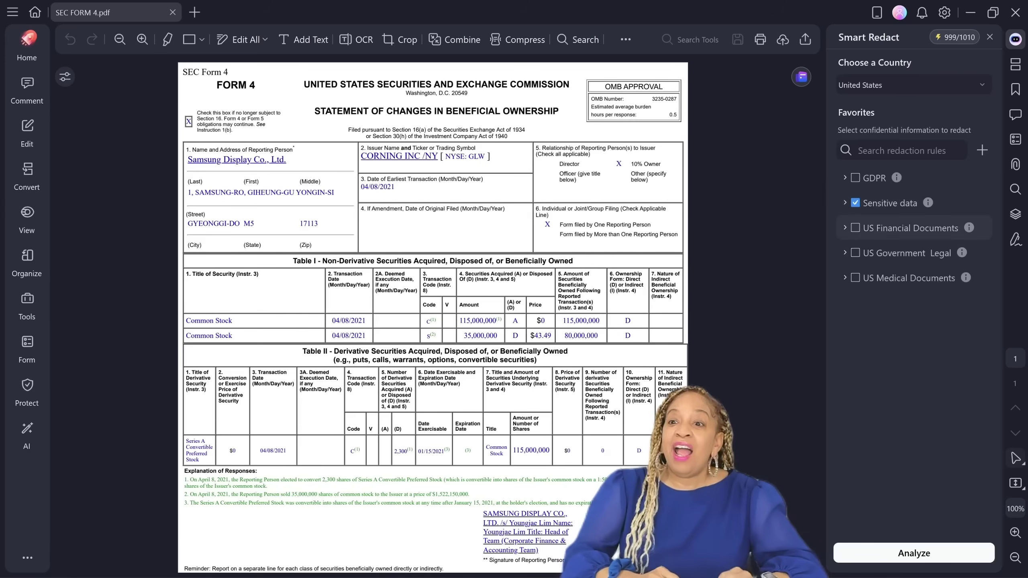
pyautogui.click(856, 178)
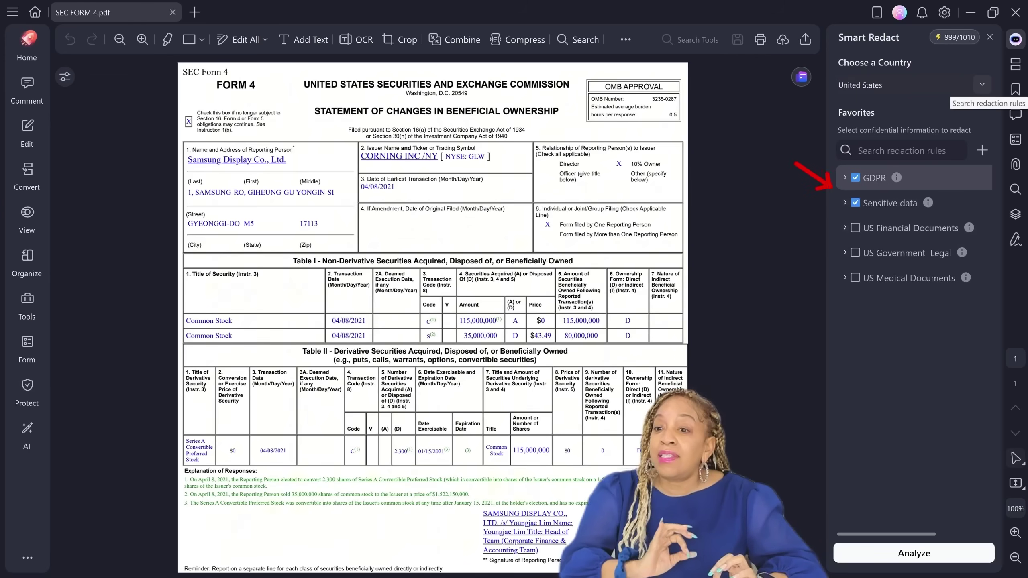
pyautogui.click(914, 552)
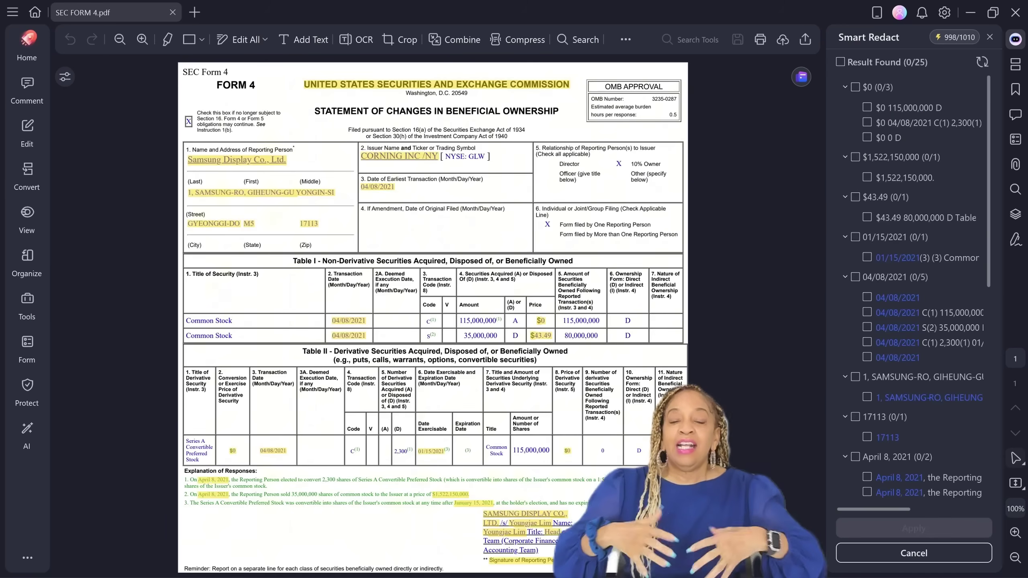
# - Mark the Samsung Display Co., Ltd., CORNING INC /NY and reporting company's street address results for redaction
pyautogui.scroll(-10, 915, 284)
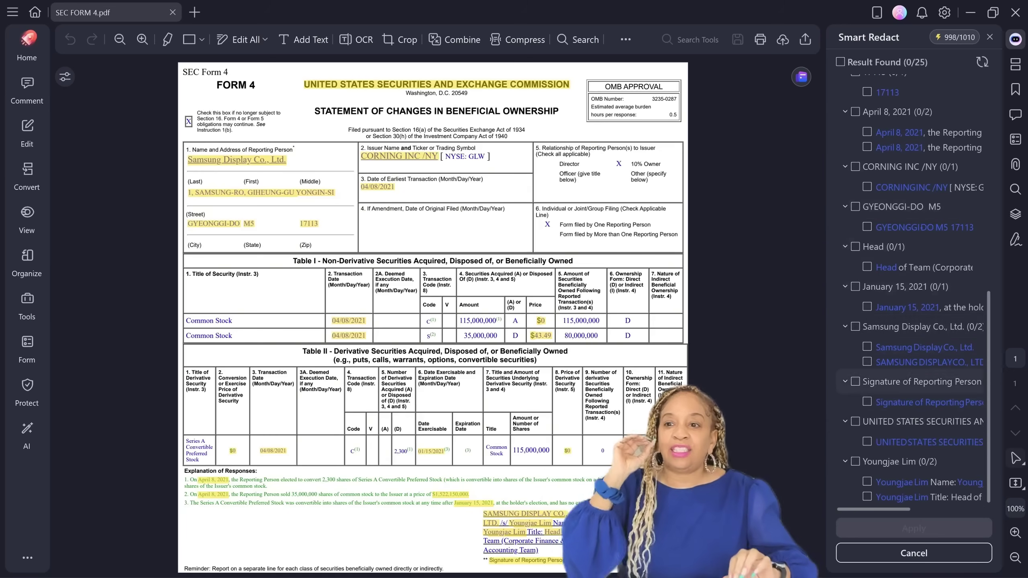
pyautogui.click(855, 326)
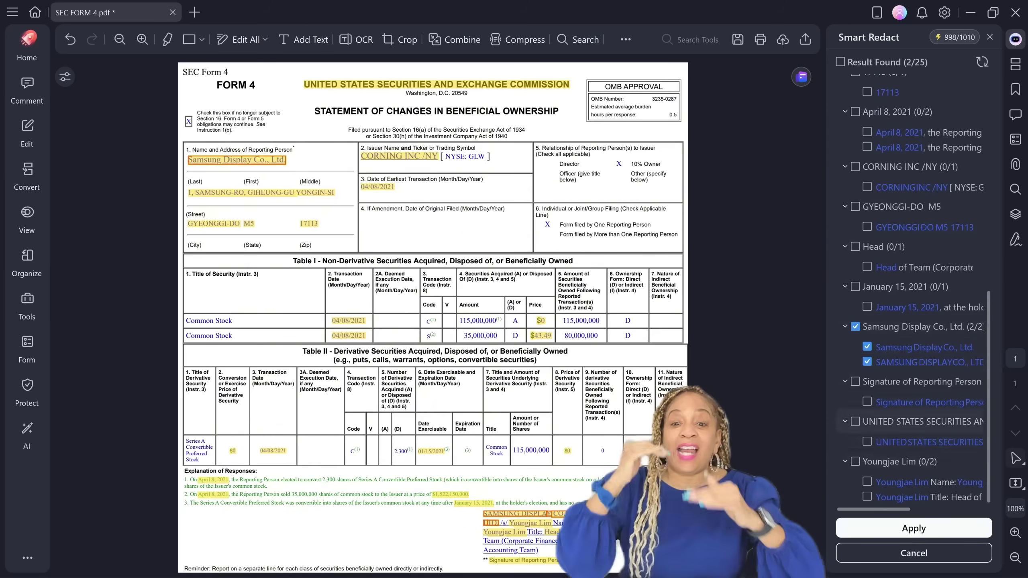
pyautogui.scroll(1, 914, 422)
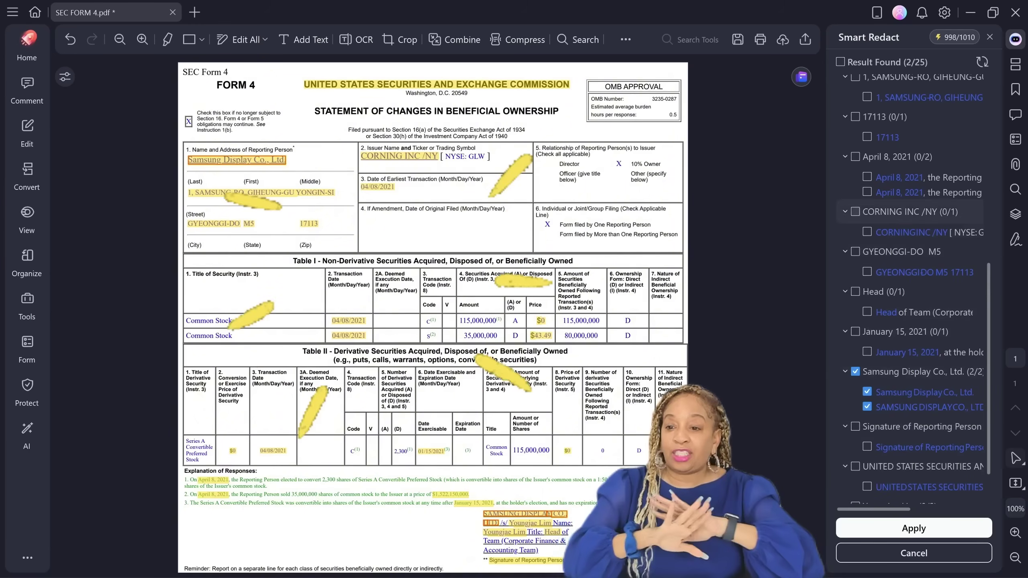
pyautogui.click(856, 211)
pyautogui.scroll(2, 915, 227)
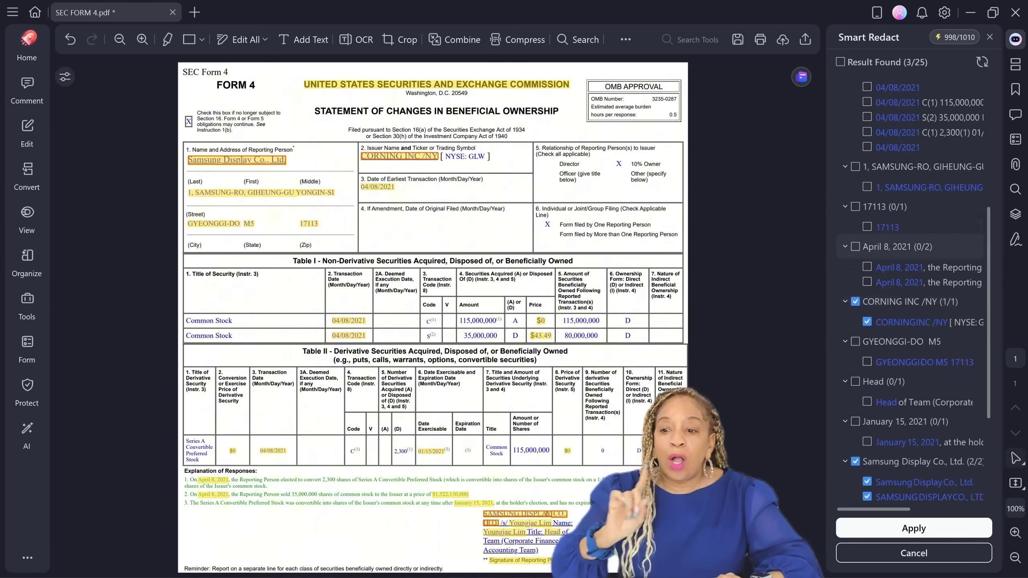
pyautogui.click(856, 166)
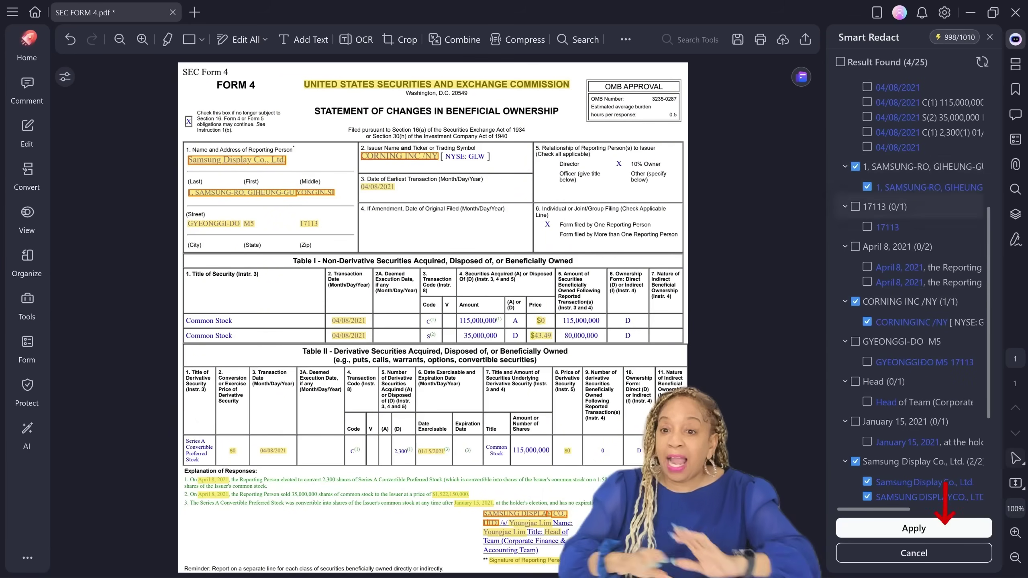
# - Add the reporting company's province and postcode result and the signatory's name to the selection, and apply the redactions
pyautogui.scroll(4, 911, 283)
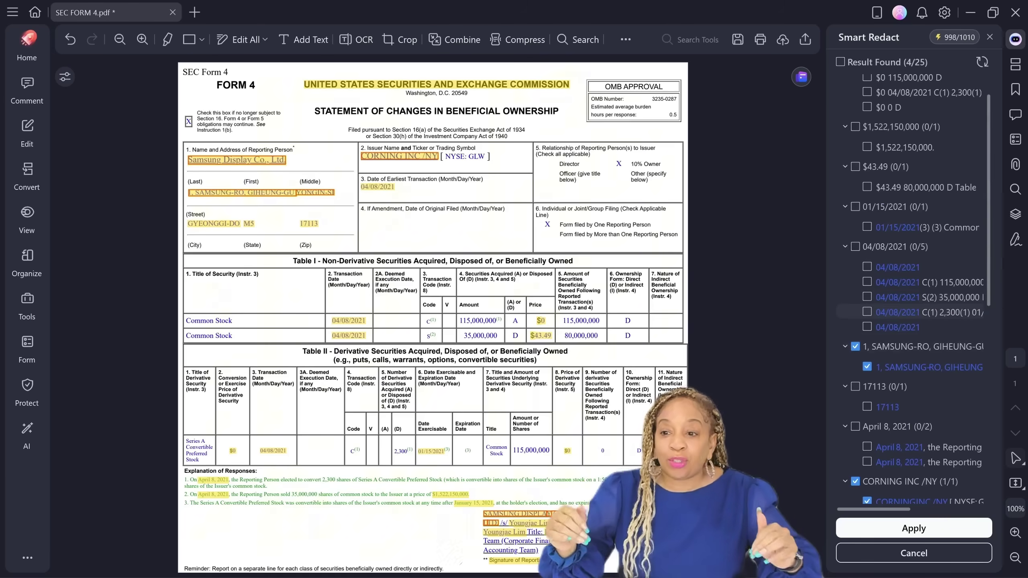
pyautogui.scroll(1, 911, 283)
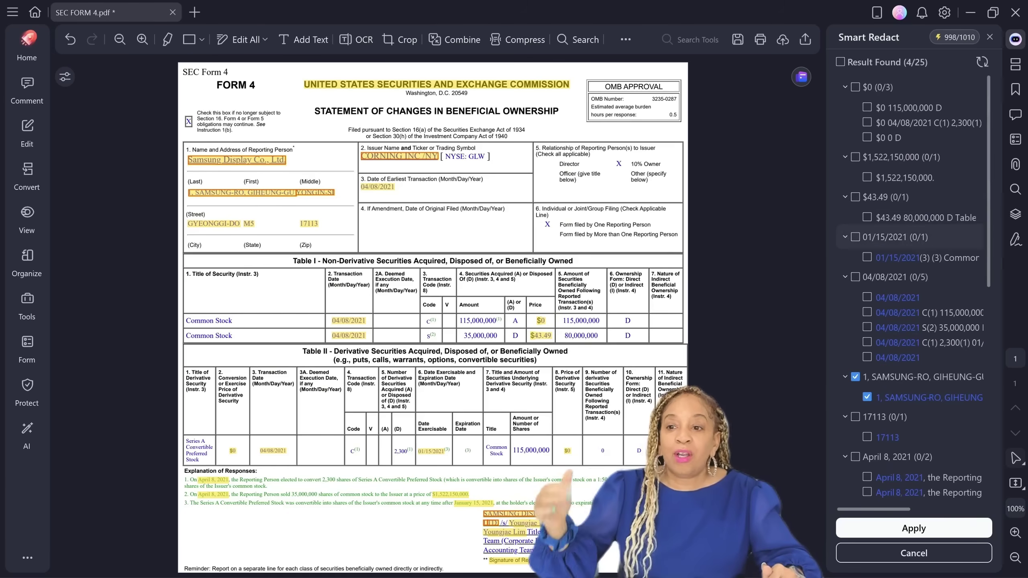
pyautogui.scroll(-3, 911, 284)
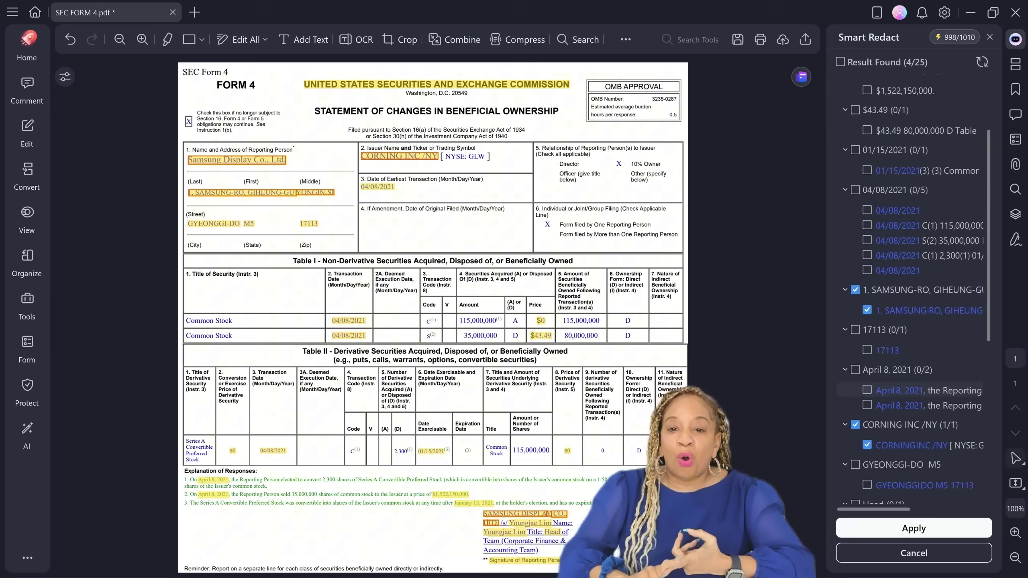
pyautogui.click(856, 417)
pyautogui.scroll(-5, 911, 283)
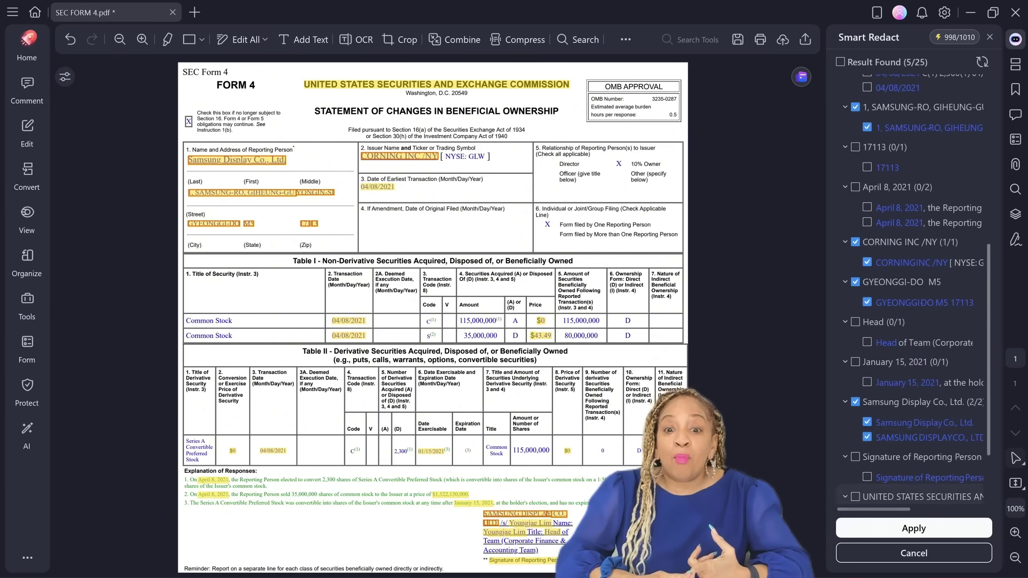
pyautogui.click(855, 462)
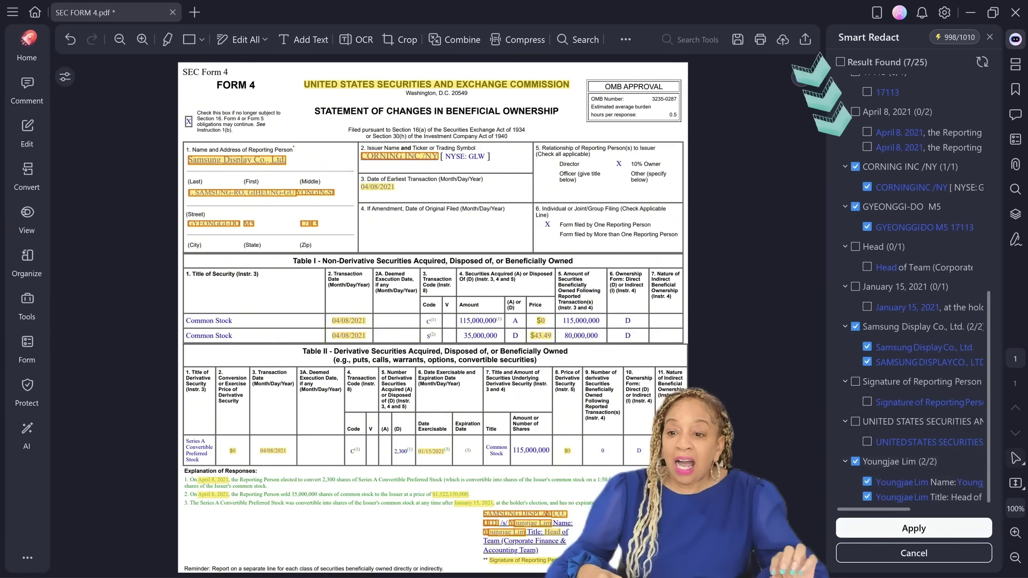
pyautogui.click(914, 529)
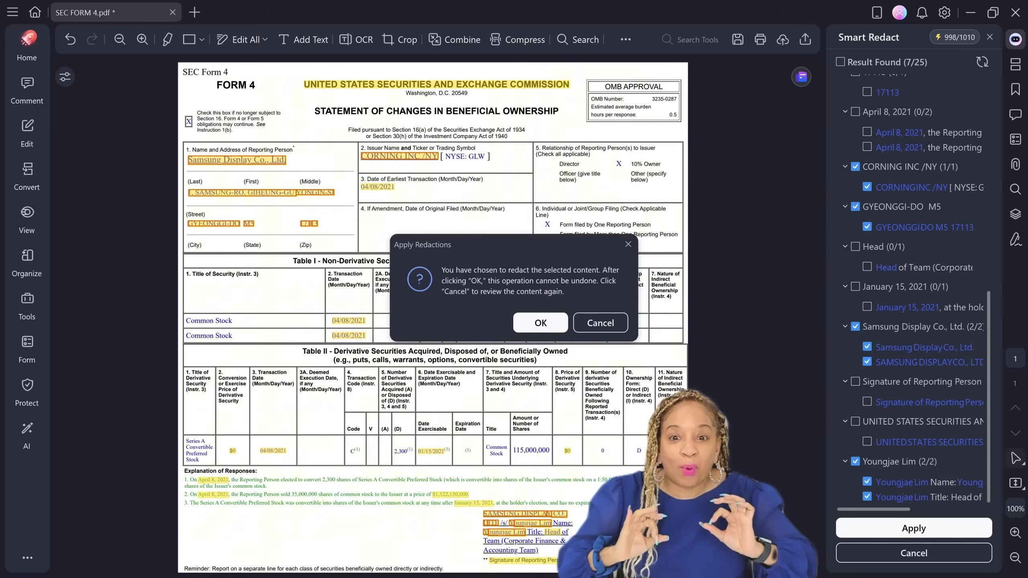
pyautogui.press('Return')
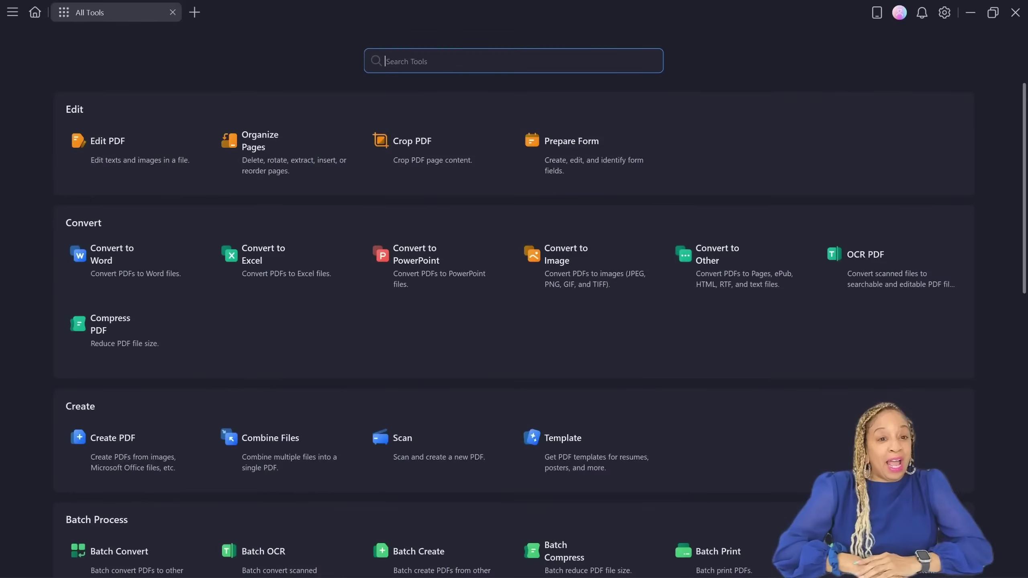
# - Look through the All Tools page, including the Create and Batch Process tools
pyautogui.scroll(-8, 514, 324)
pyautogui.scroll(-4, 590, 304)
pyautogui.scroll(7, 741, 421)
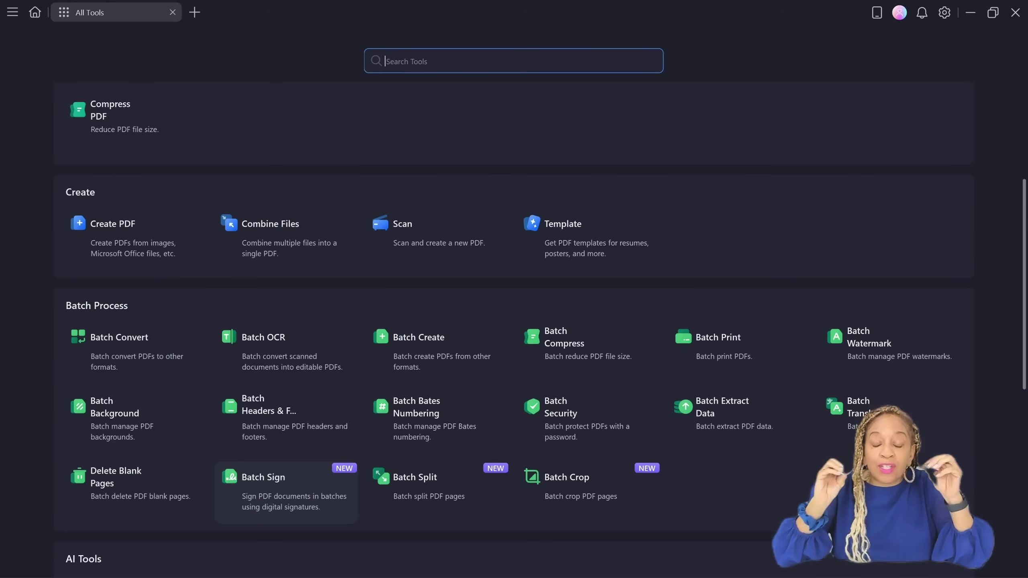
# - Set up a Batch Sign job for the four Small_Business_Contract_Offer PDFs with an invisible signature, creating the field when missing
pyautogui.click(286, 493)
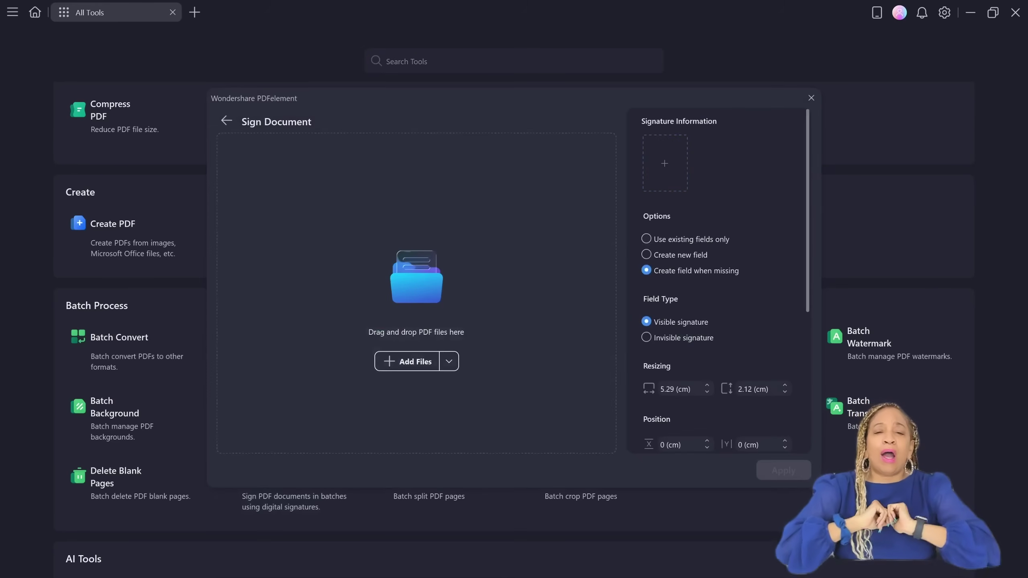
pyautogui.click(646, 337)
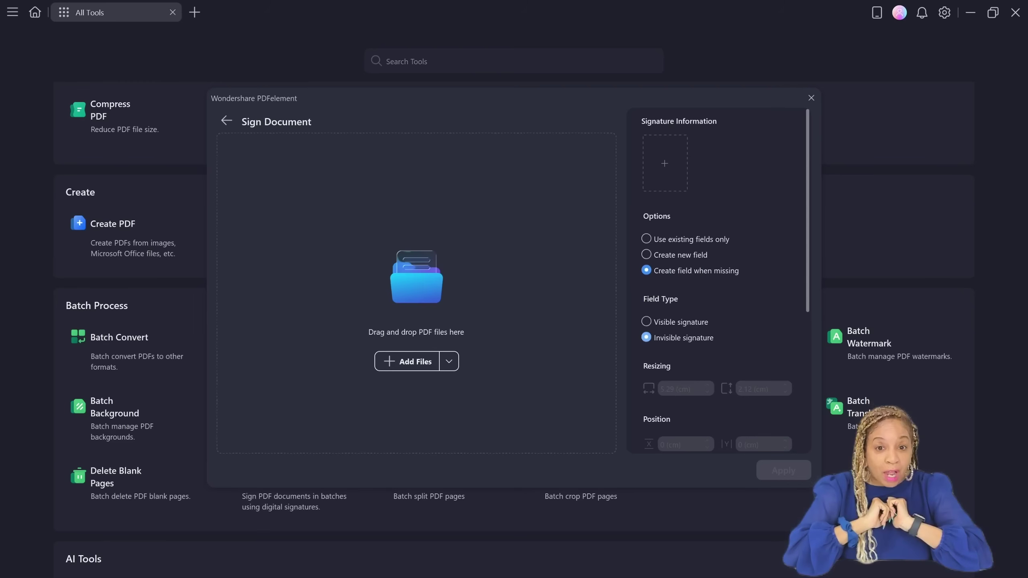
pyautogui.scroll(-4, 718, 283)
pyautogui.scroll(-2, 718, 283)
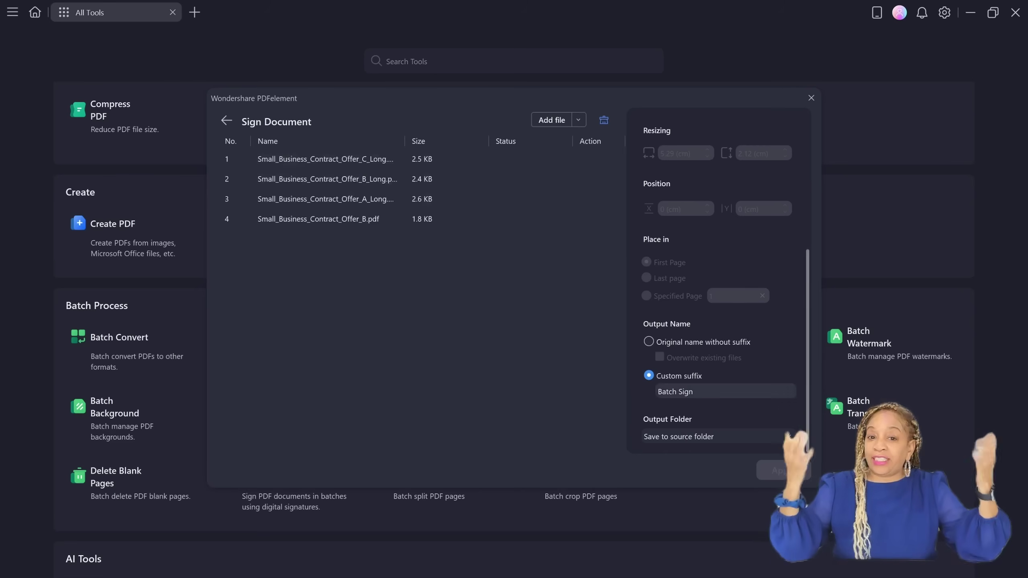
pyautogui.scroll(5, 726, 276)
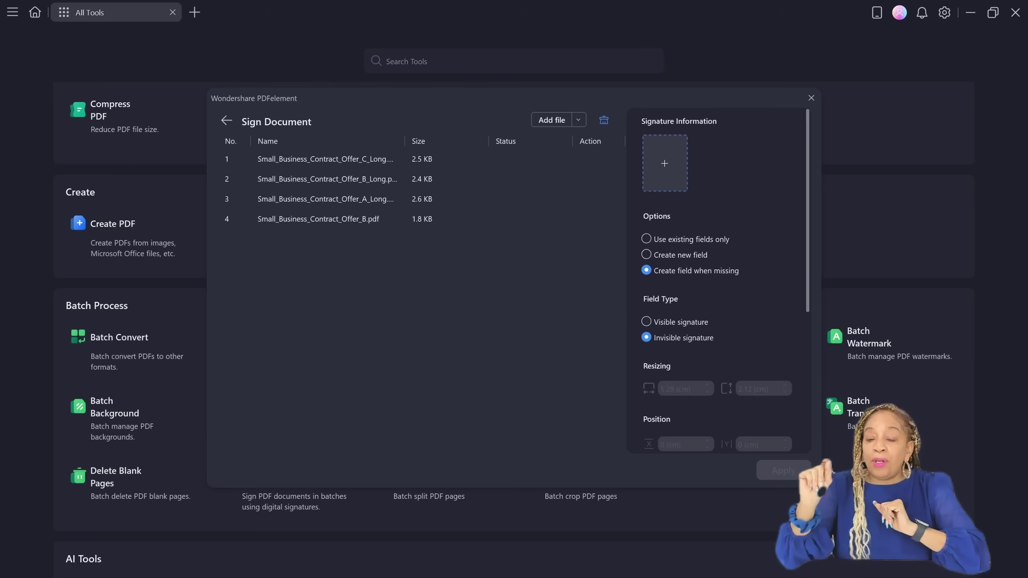
# - Add a digital signature in Standard Style using the signer's existing digital ID and enter the certificate password
pyautogui.click(665, 163)
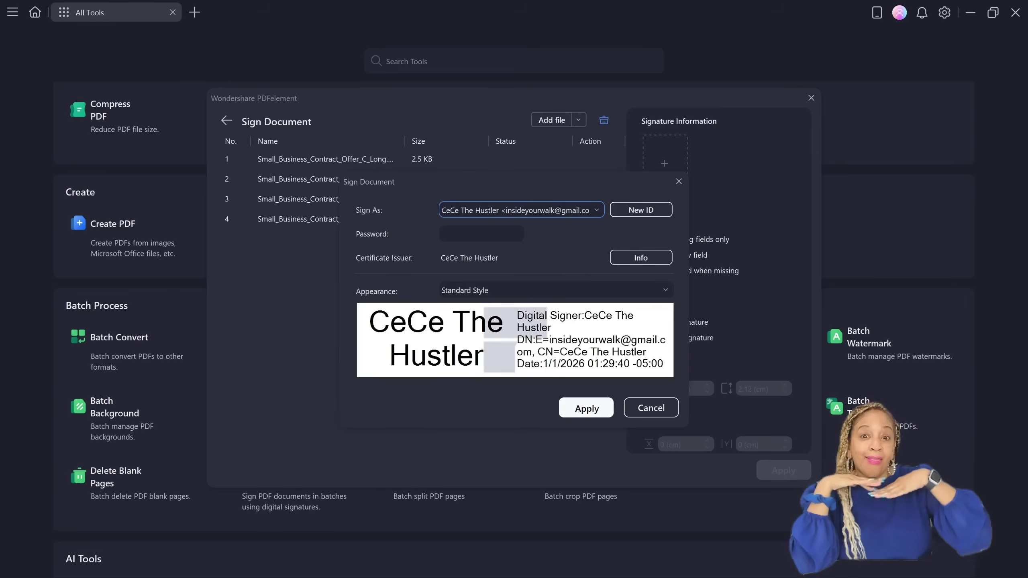
pyautogui.press('Return')
pyautogui.press('Return')
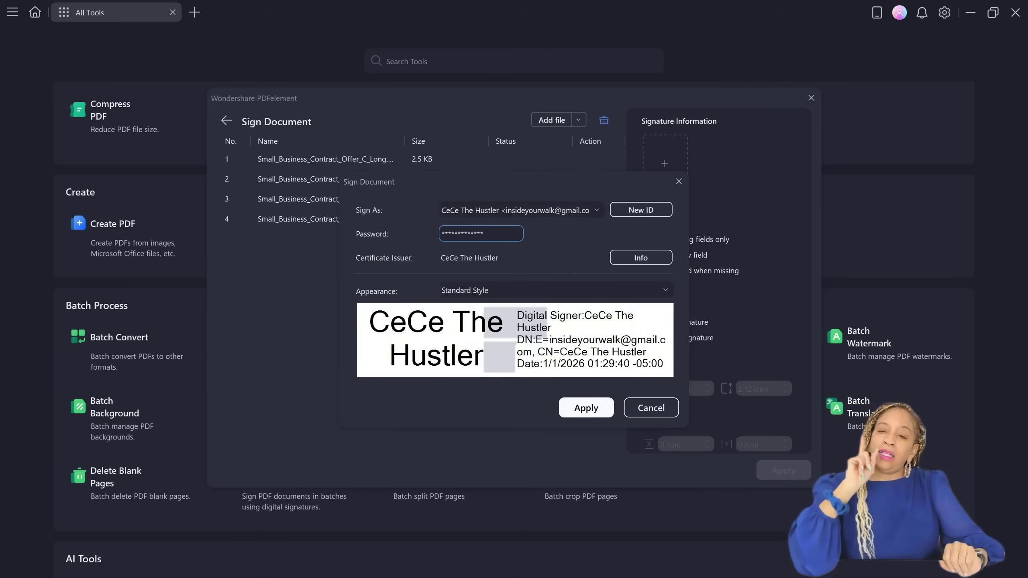
pyautogui.press('Return')
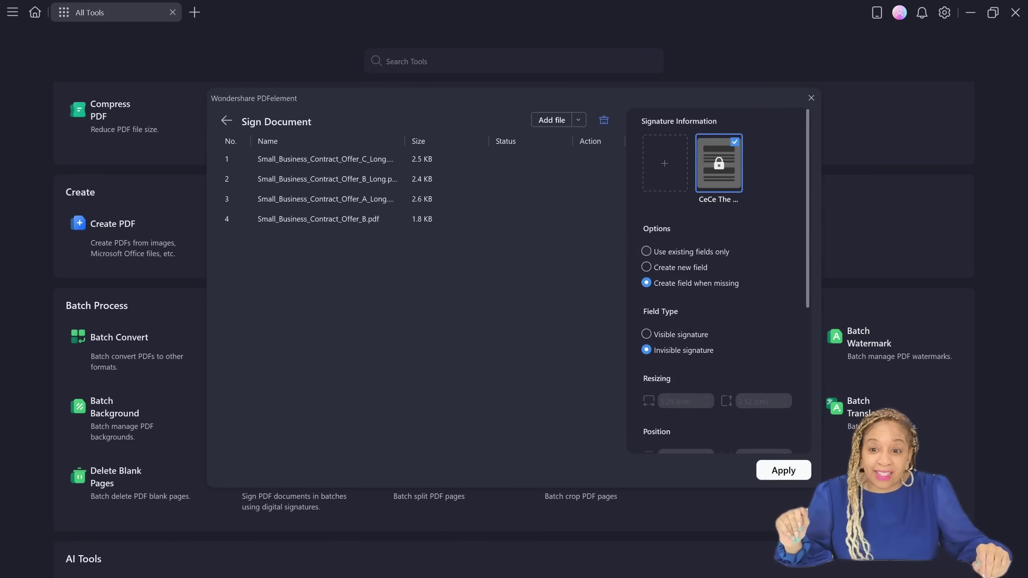
# - Review the signing options and sign the four contract offers, keeping the Batch Sign suffix and the source folder for output
pyautogui.scroll(-3, 725, 283)
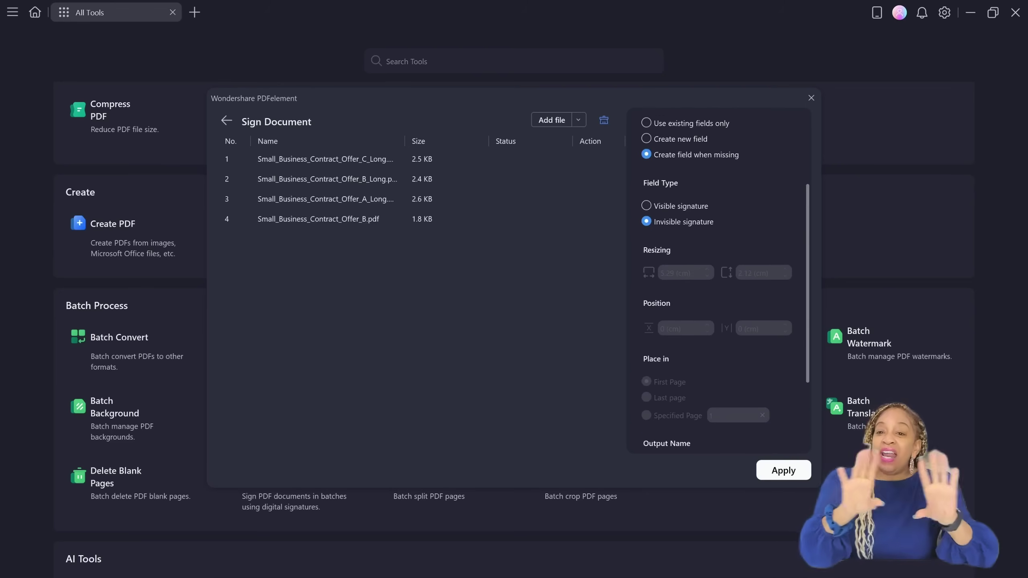
pyautogui.scroll(3, 717, 283)
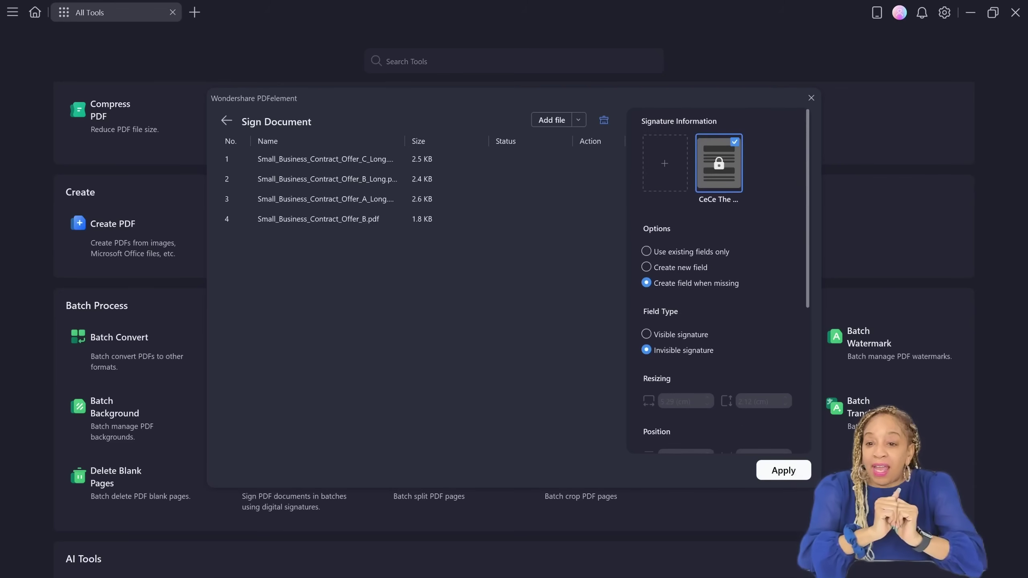
pyautogui.scroll(-5, 725, 283)
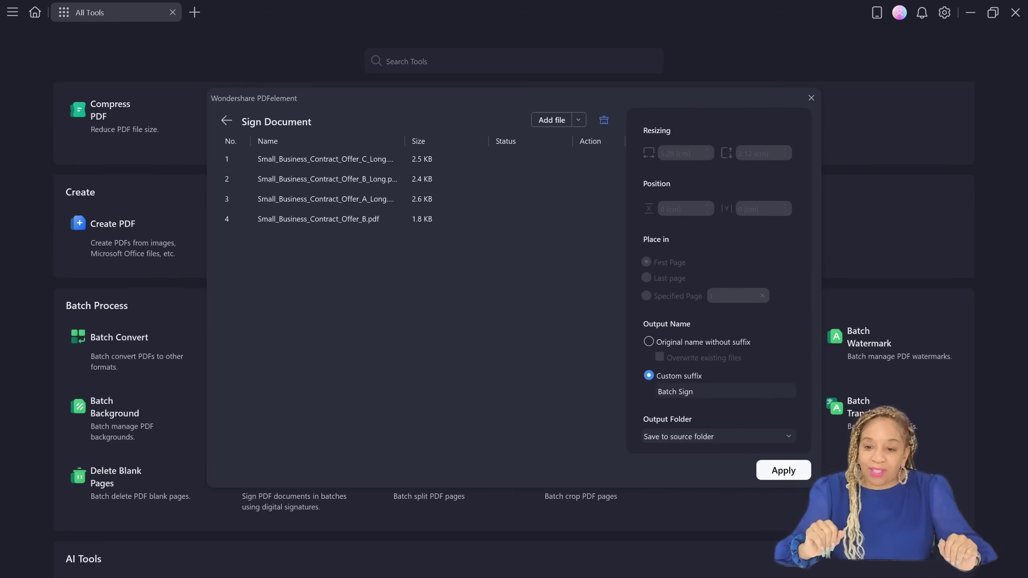
pyautogui.click(784, 471)
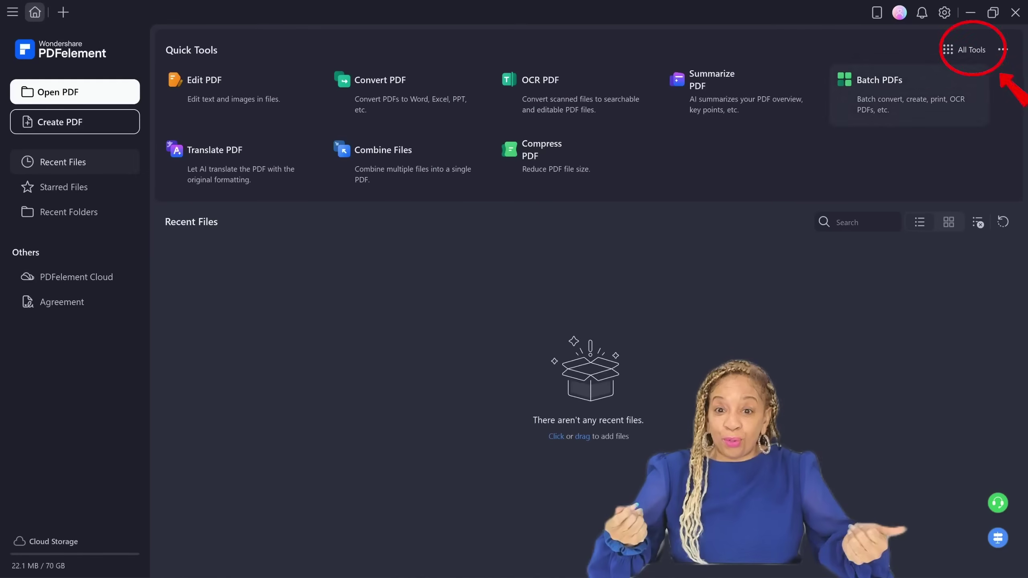
# - Start a Batch Convert job from the All Tools page with the four signed contract offer PDFs
pyautogui.click(964, 49)
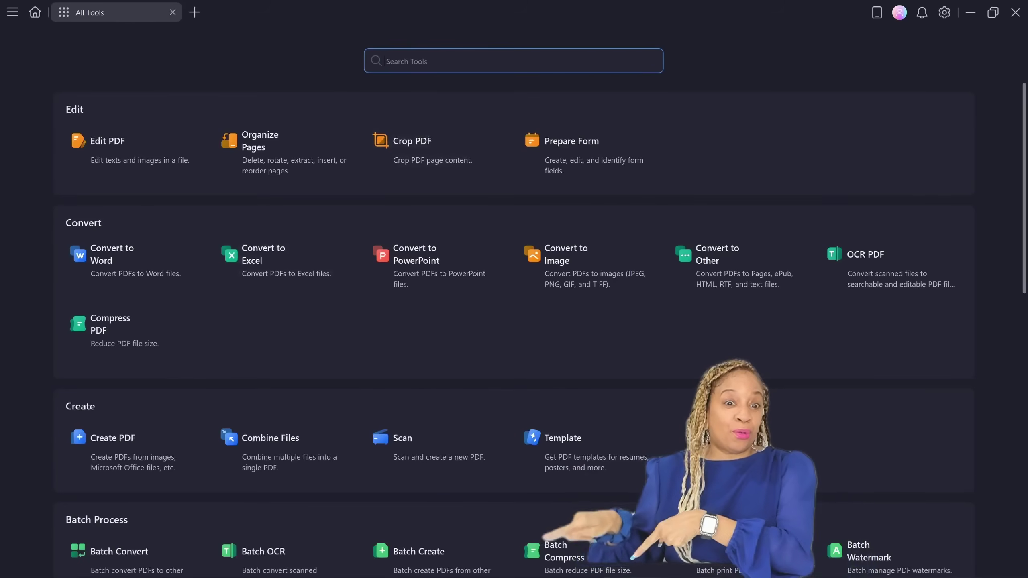
pyautogui.scroll(-4, 514, 324)
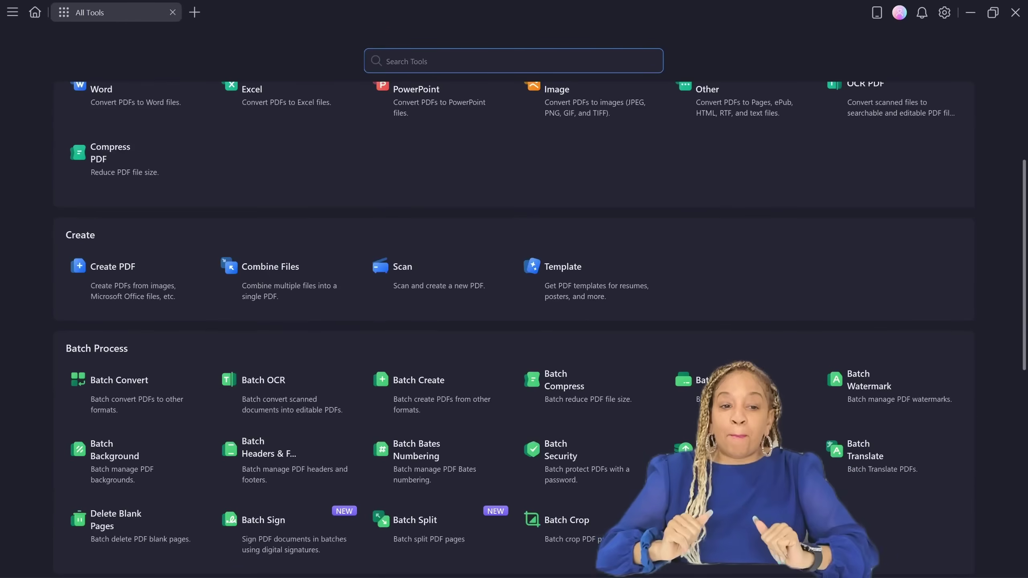
pyautogui.scroll(-2, 136, 310)
pyautogui.scroll(-1, 136, 309)
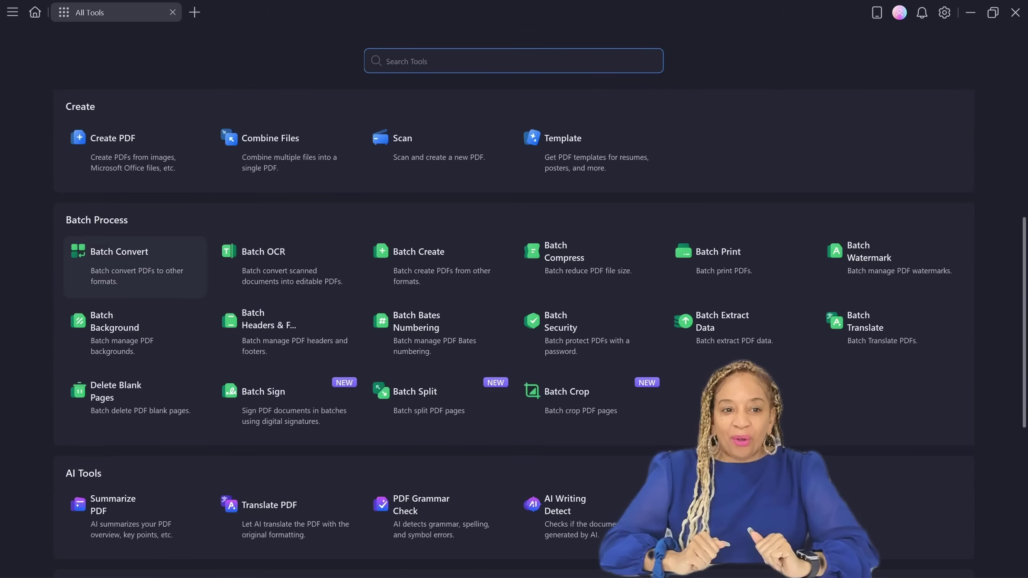
pyautogui.click(136, 268)
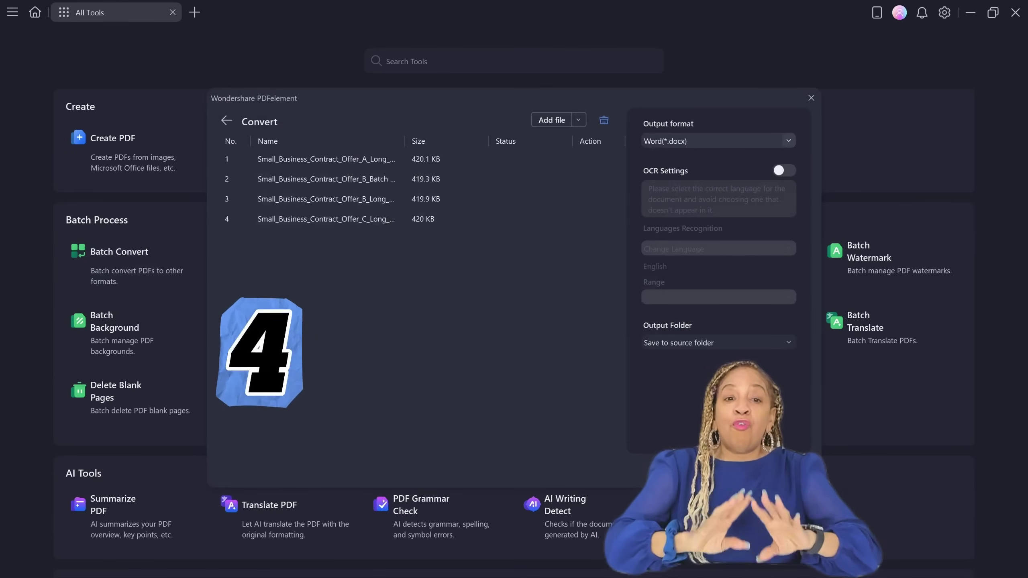
# - Look over the available output formats, keep Word(*.docx), and convert the four signed contracts into the source folder
pyautogui.click(716, 140)
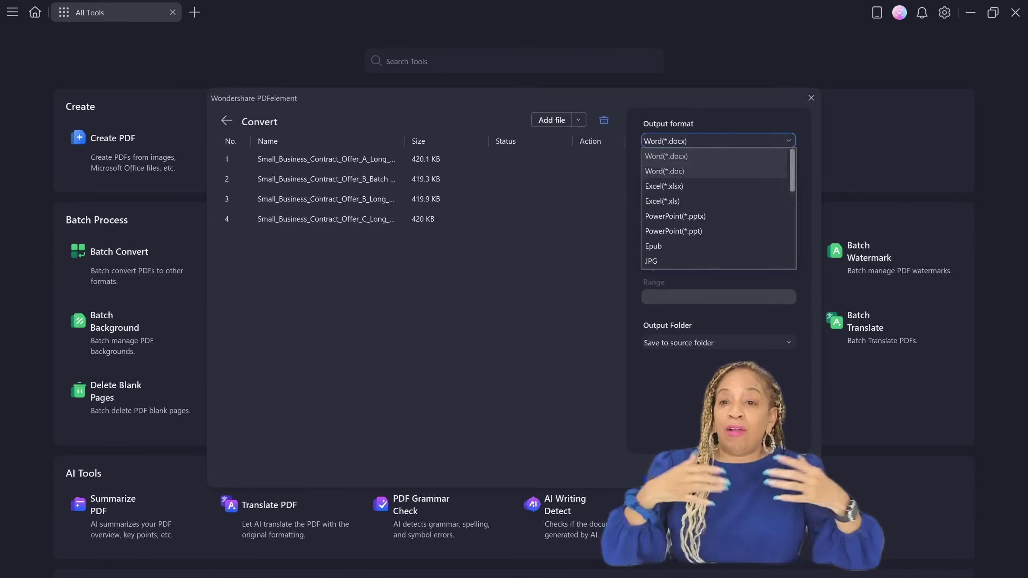
pyautogui.scroll(-1, 717, 209)
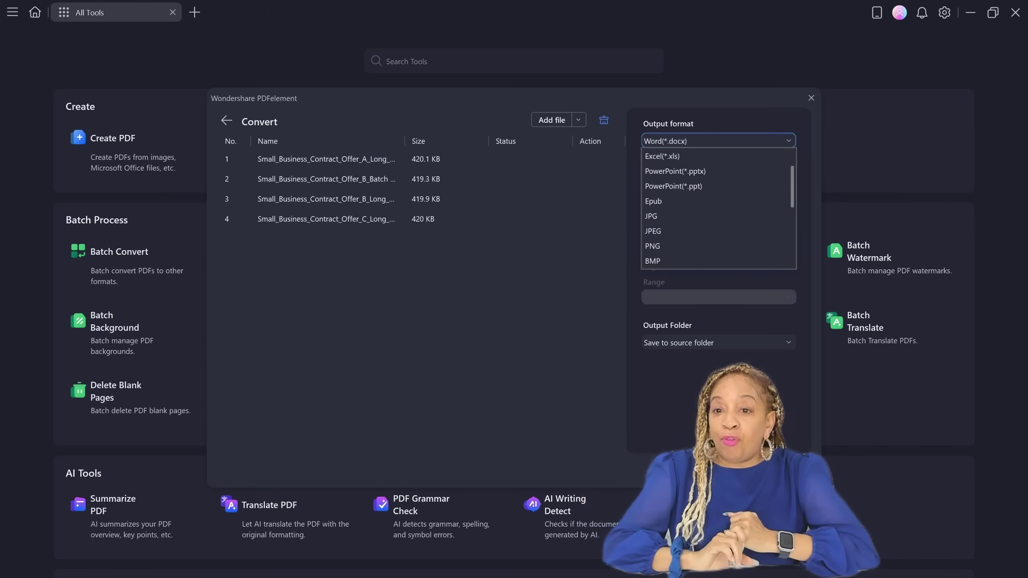
pyautogui.scroll(-5, 716, 208)
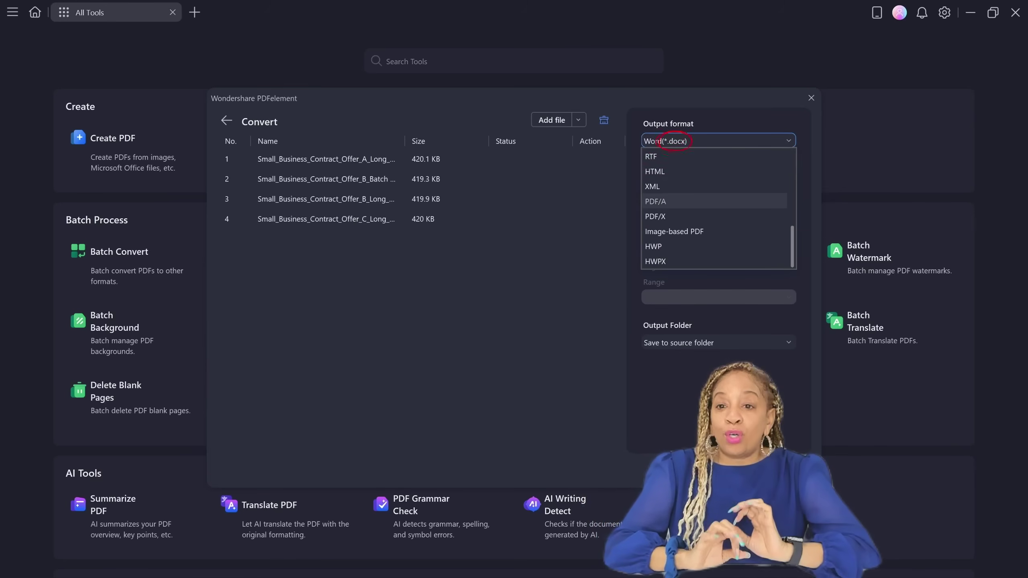
pyautogui.scroll(6, 717, 208)
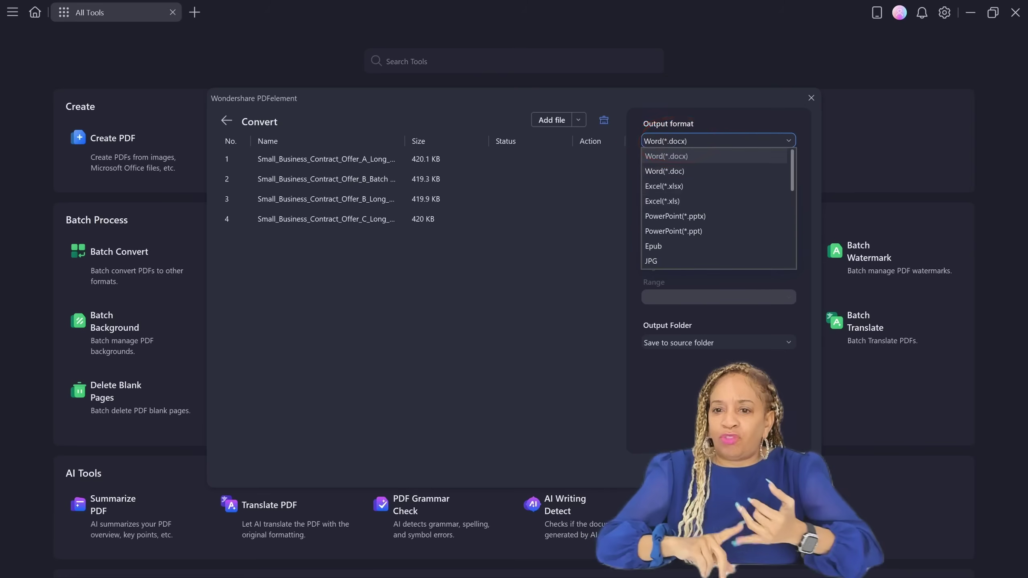
pyautogui.press('Escape')
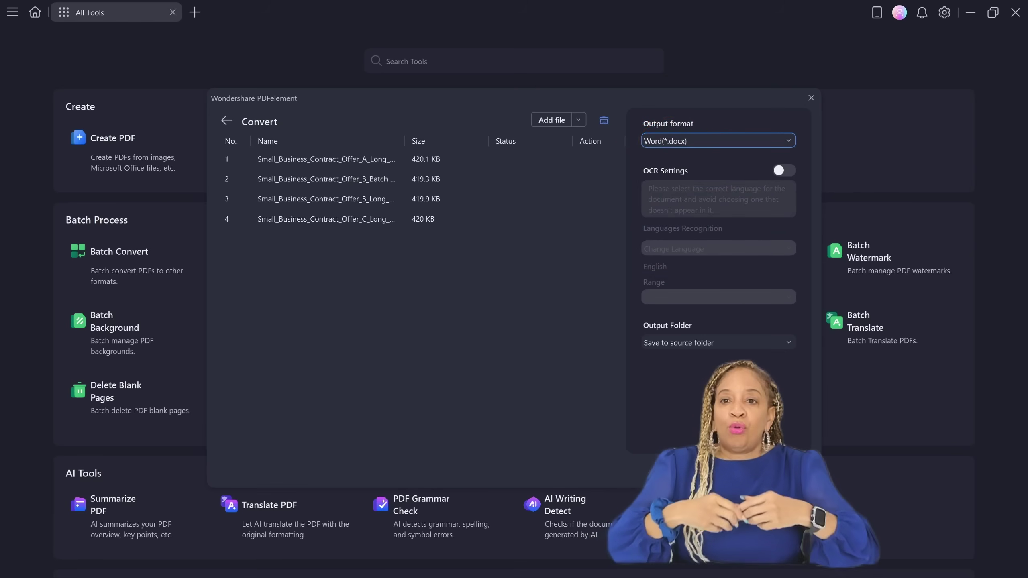
pyautogui.press('Return')
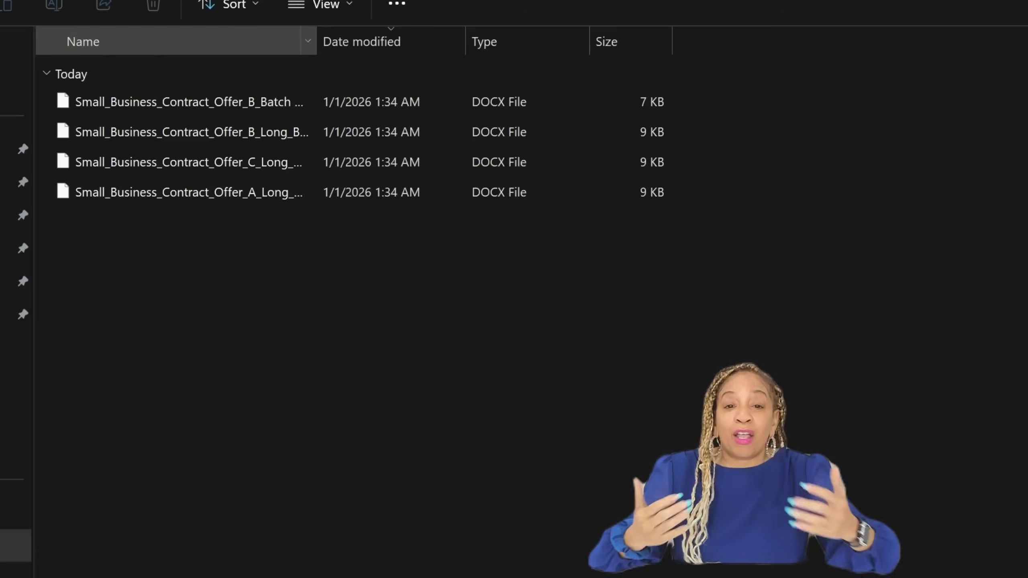
# - Check the converted Batch Sign .docx files and their details in the output folder in File Explorer
pyautogui.moveTo(146, 41); pyautogui.dragTo(83, 42)
pyautogui.moveTo(317, 42); pyautogui.dragTo(439, 42)
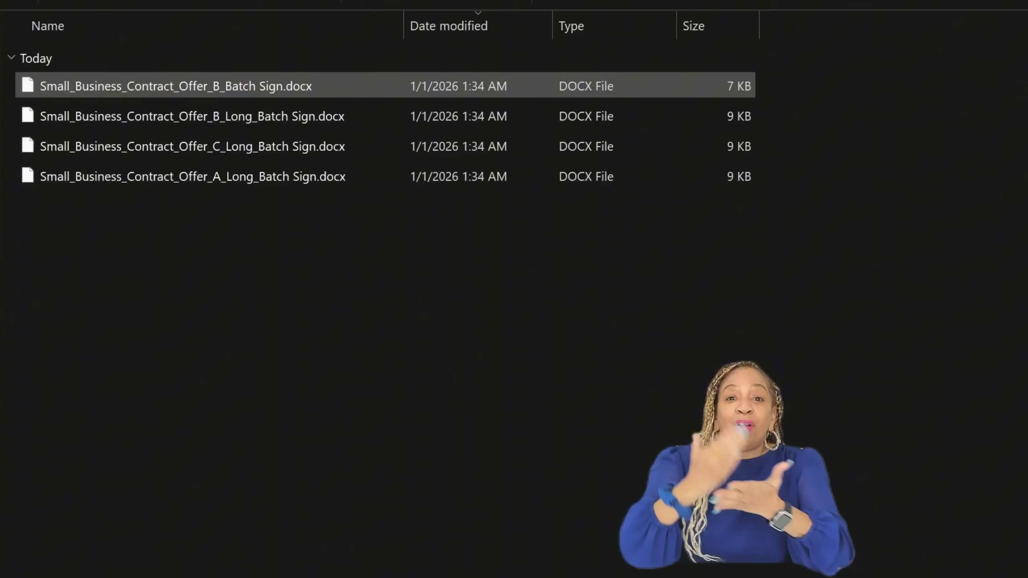